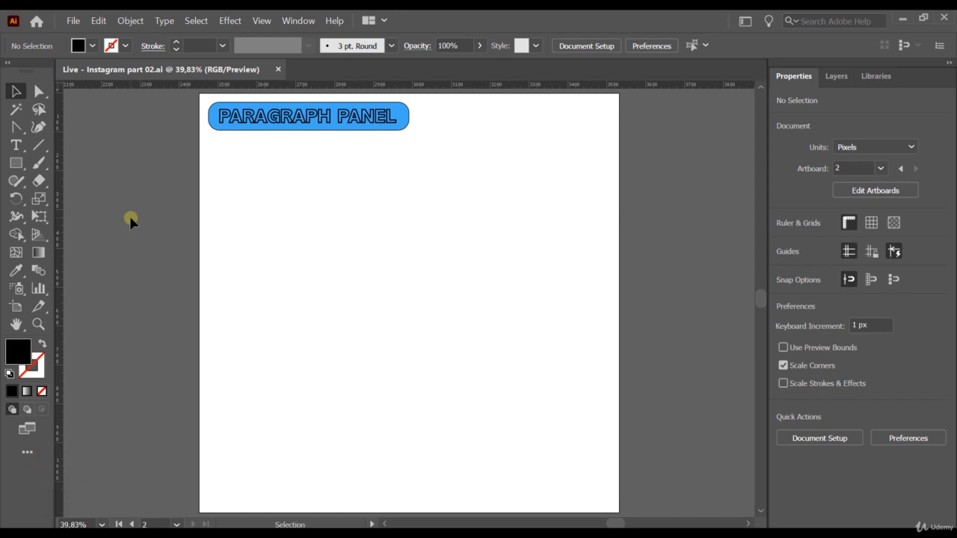
- Create an area text box about 736 by 664 px with placeholder text below the PARAGRAPH PANEL heading
left_click(16, 145)
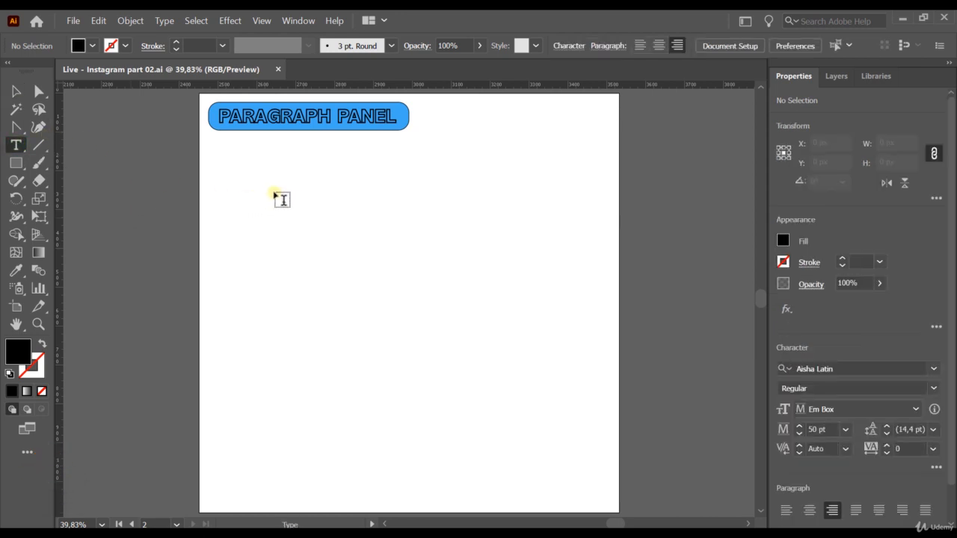
left_click_drag(257, 180, 545, 439)
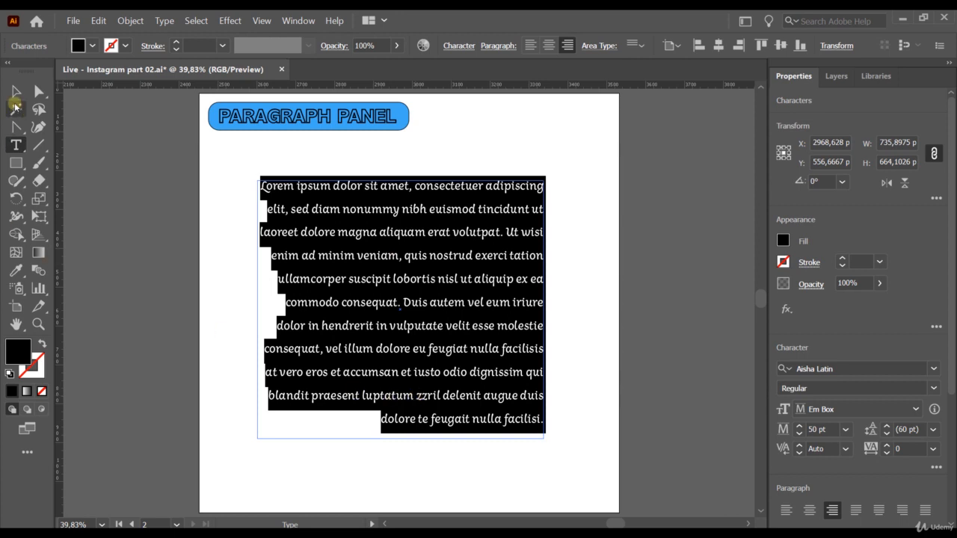
key("Escape")
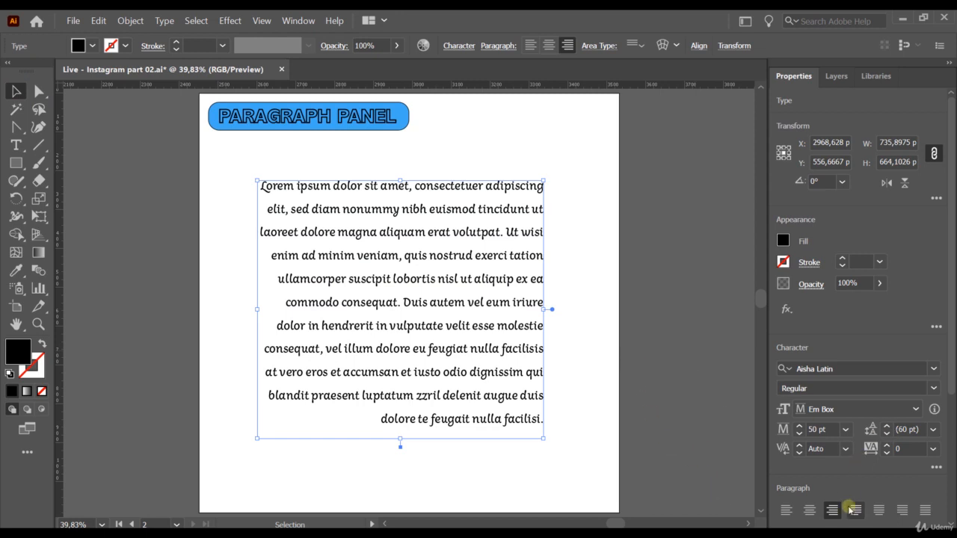
- Examine the additional paragraph options for the placeholder text, including justification, hyphenation and composer choices
scroll(950, 307, "down", 5)
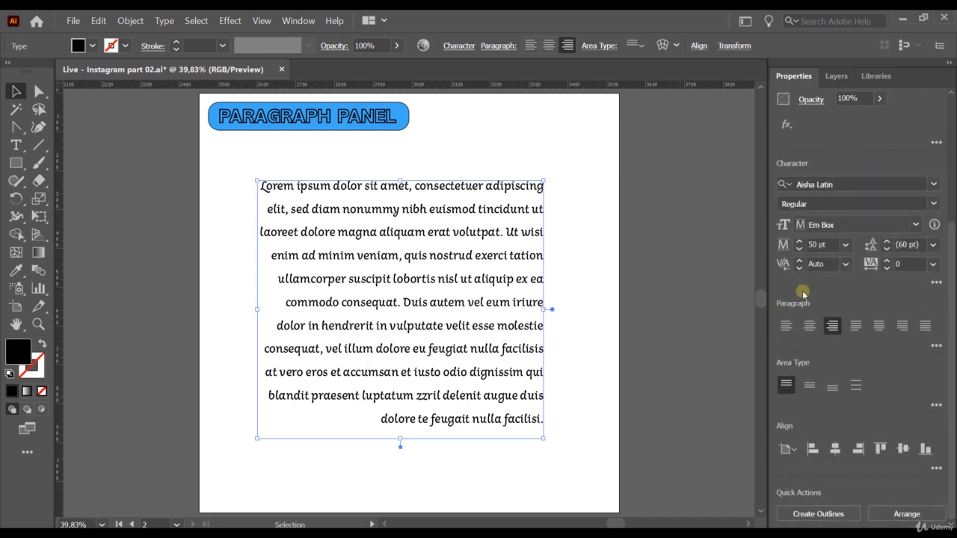
left_click(936, 346)
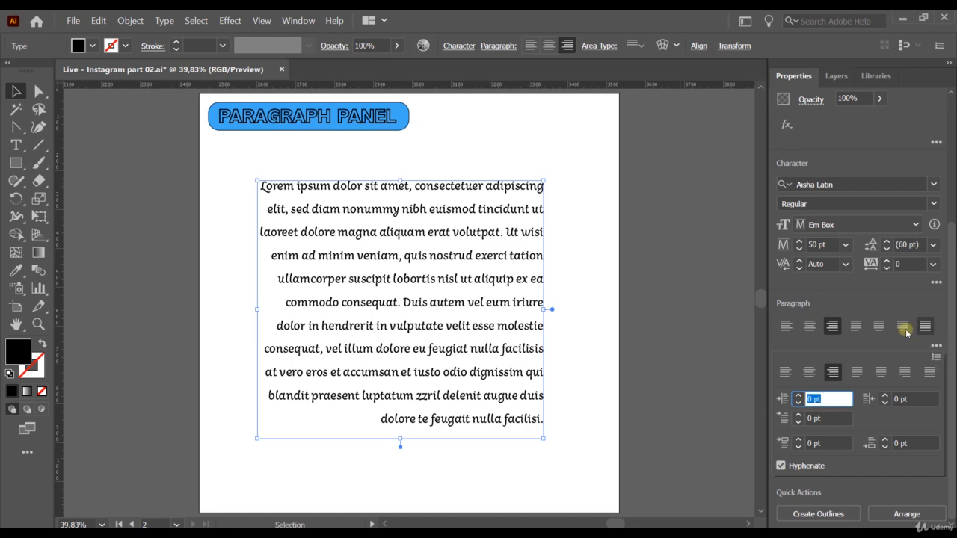
left_click(936, 357)
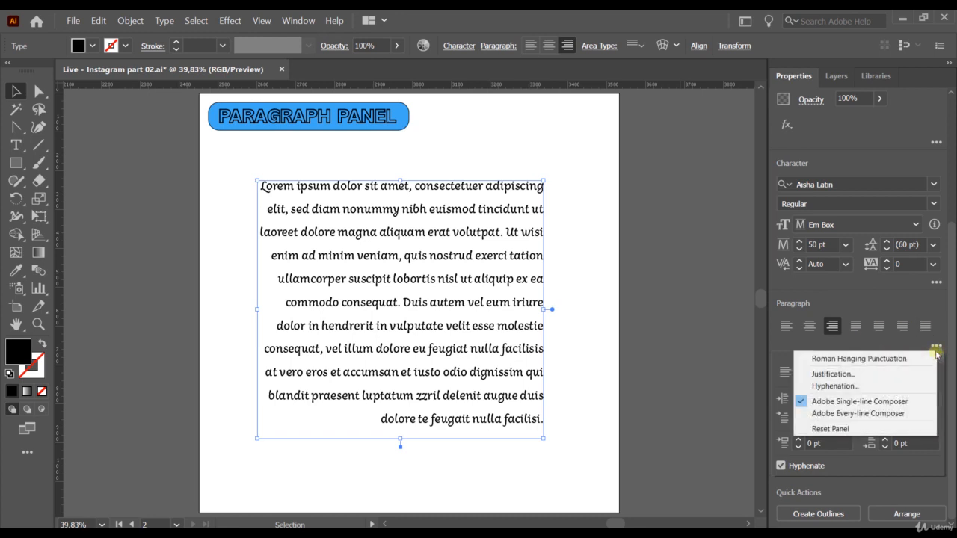
left_click(936, 347)
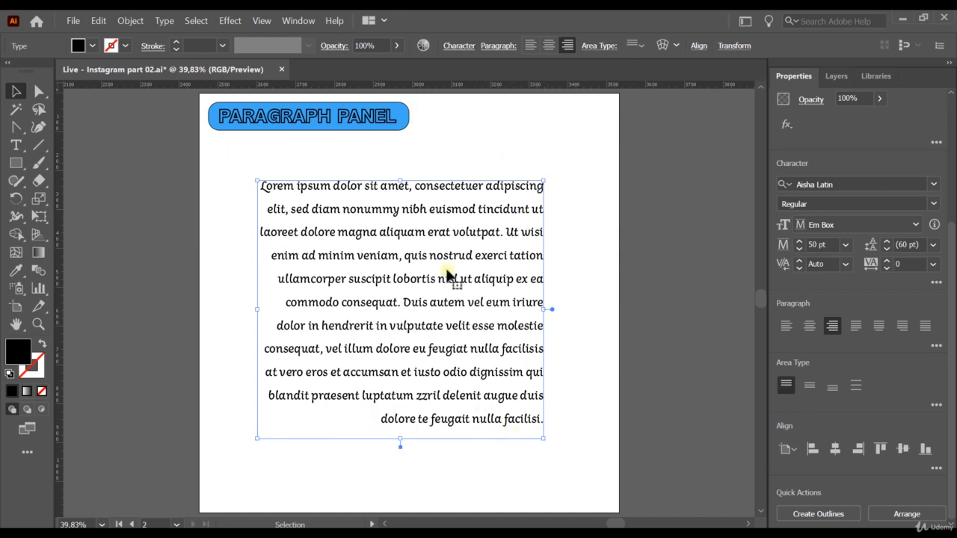
- Open the floating Paragraph panel for the placeholder text and reset its settings to the defaults
left_click(168, 204)
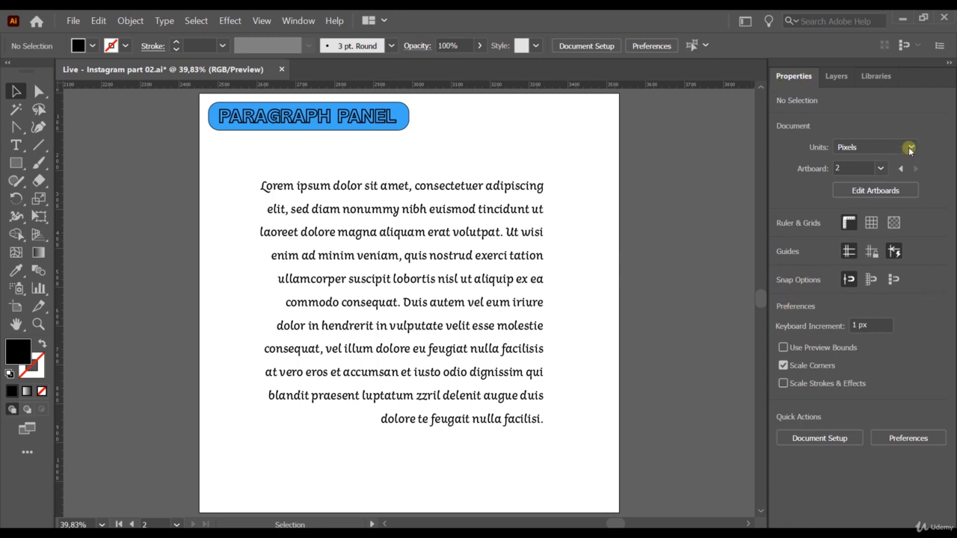
left_click(484, 307)
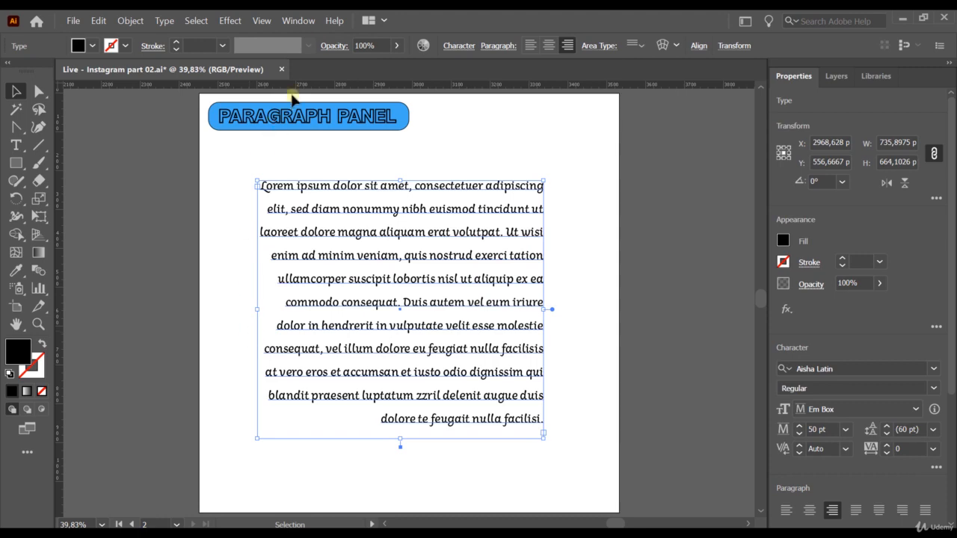
left_click(300, 21)
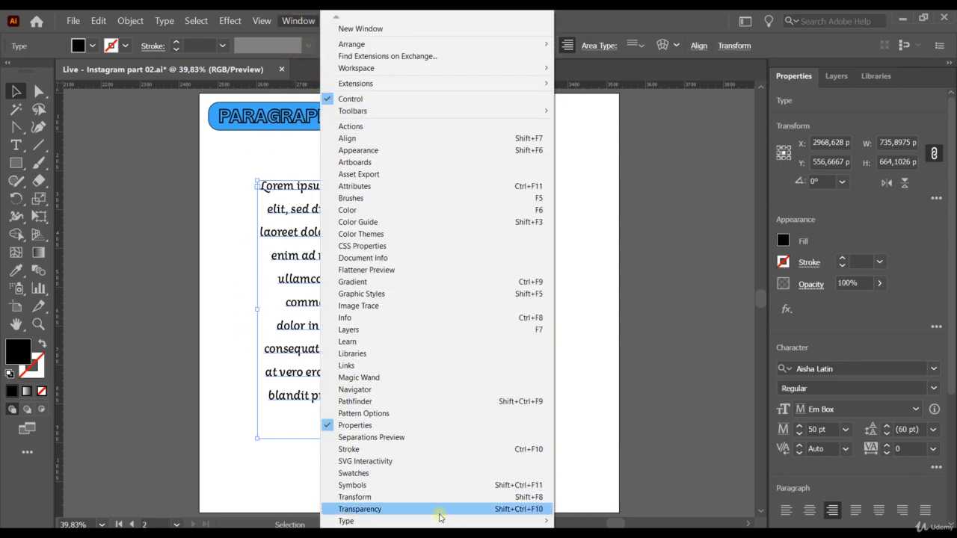
mouse_move(433, 521)
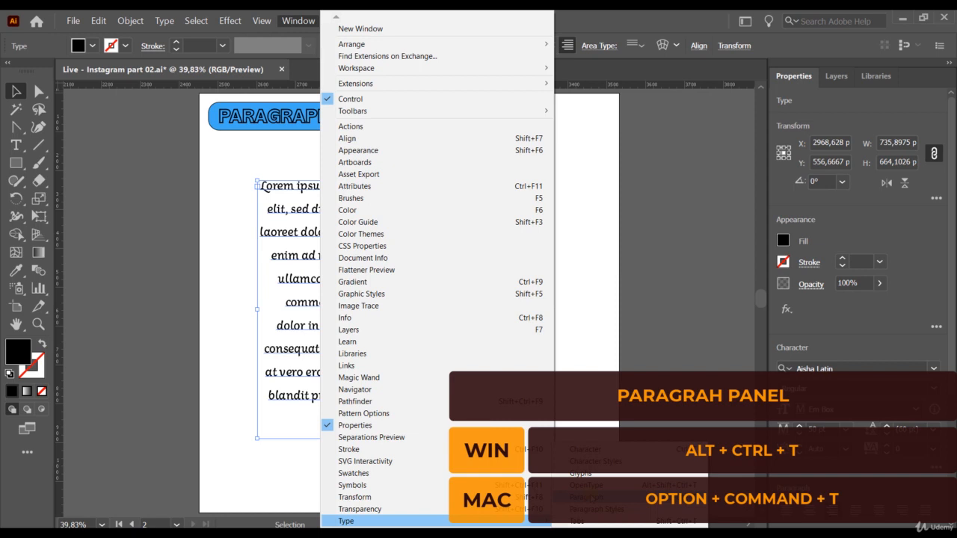
left_click(591, 497)
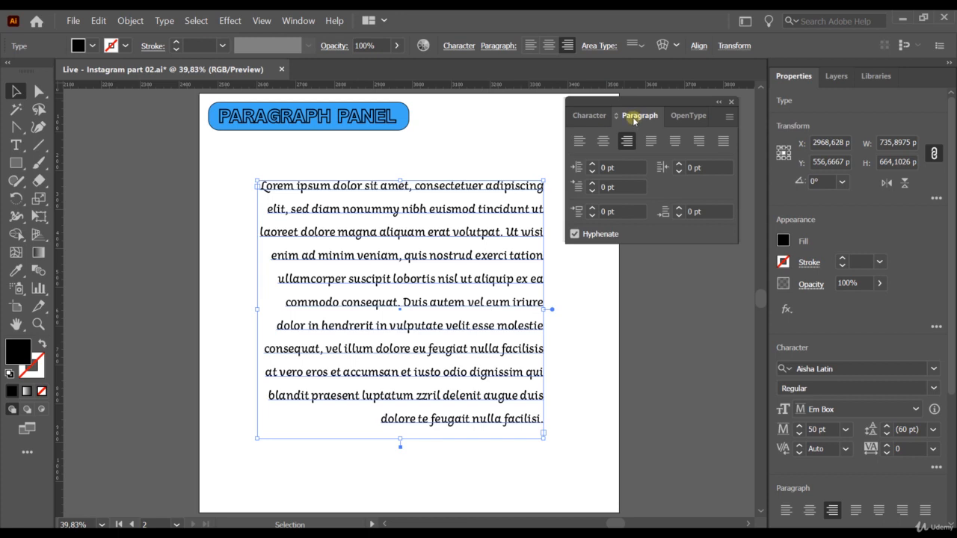
left_click(729, 118)
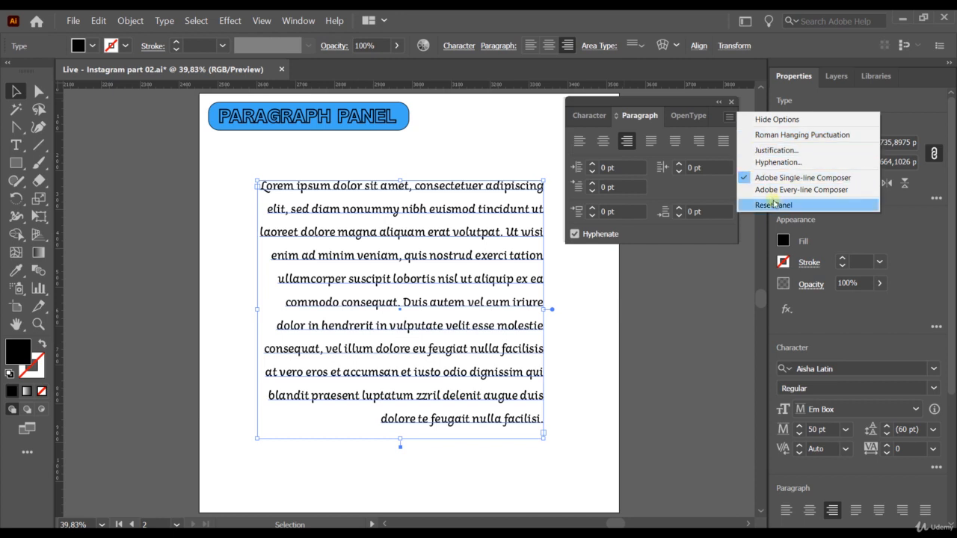
left_click(776, 205)
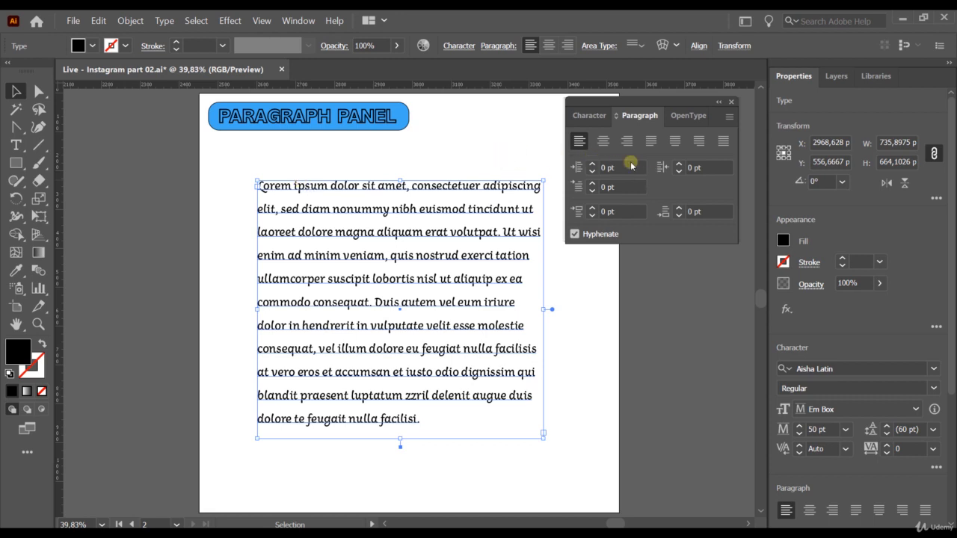
- Hide the Paragraph panel's extra options, show them again, and look over its remaining commands
left_click(729, 118)
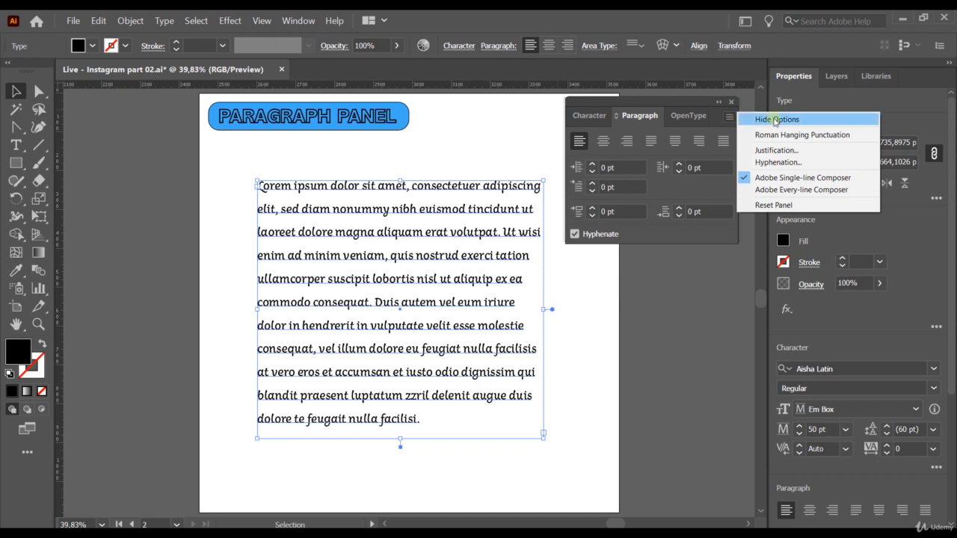
left_click(775, 120)
left_click(729, 117)
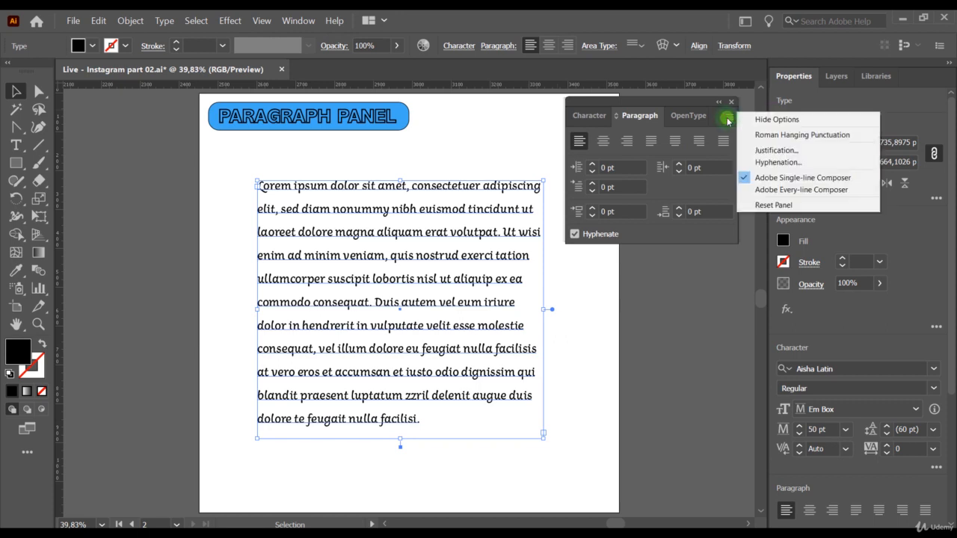
left_click(751, 120)
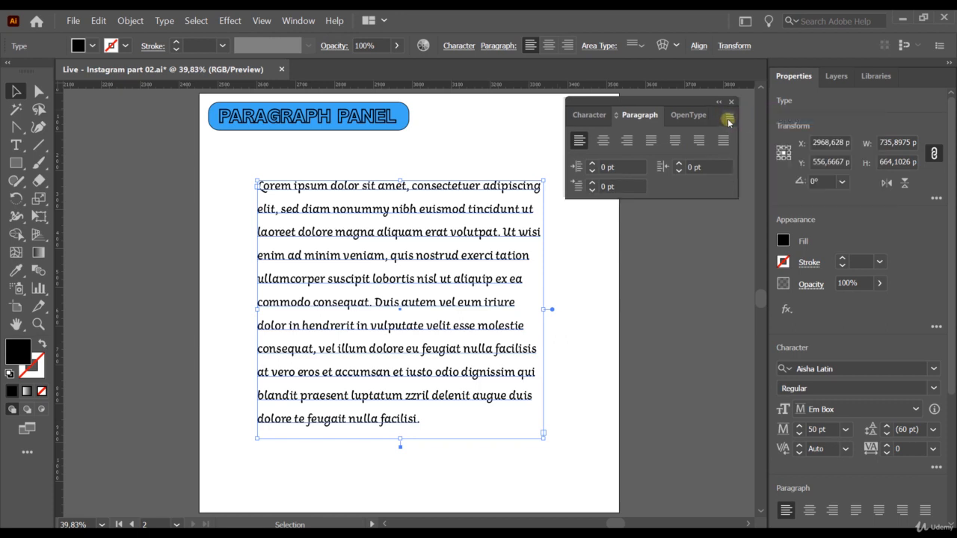
left_click(729, 119)
left_click(765, 120)
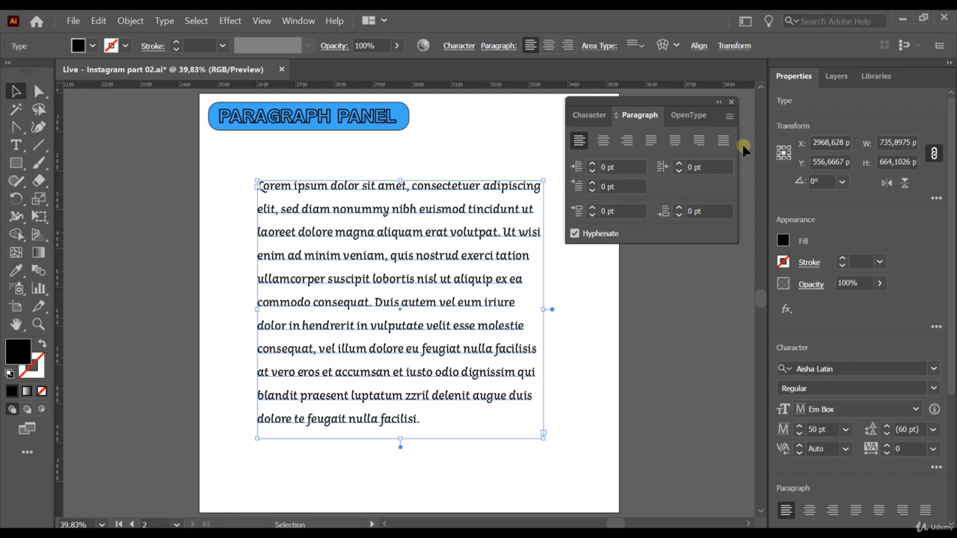
left_click(729, 116)
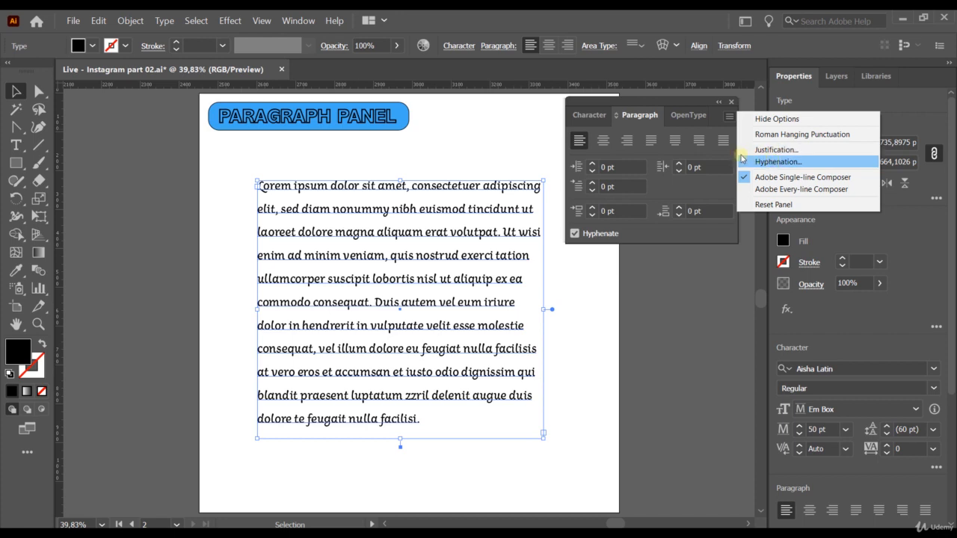
left_click(682, 104)
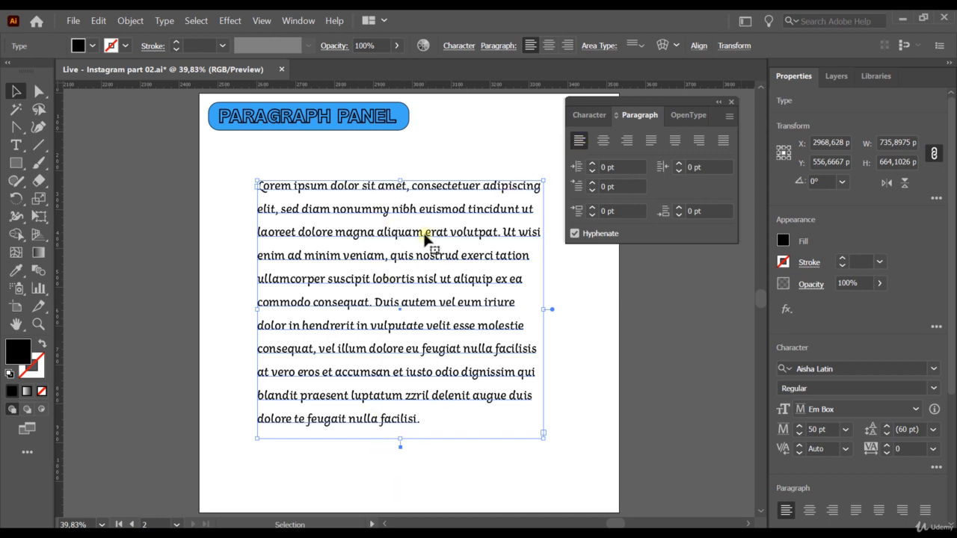
- Try center, right, justify with last line left, centered and right, and justify-all alignment on the placeholder text in turn
left_click(603, 142)
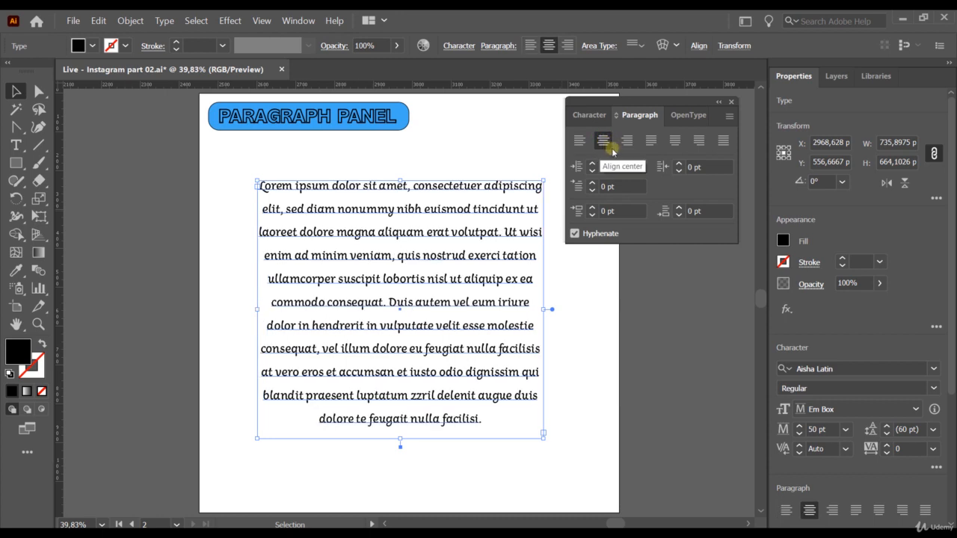
left_click(628, 141)
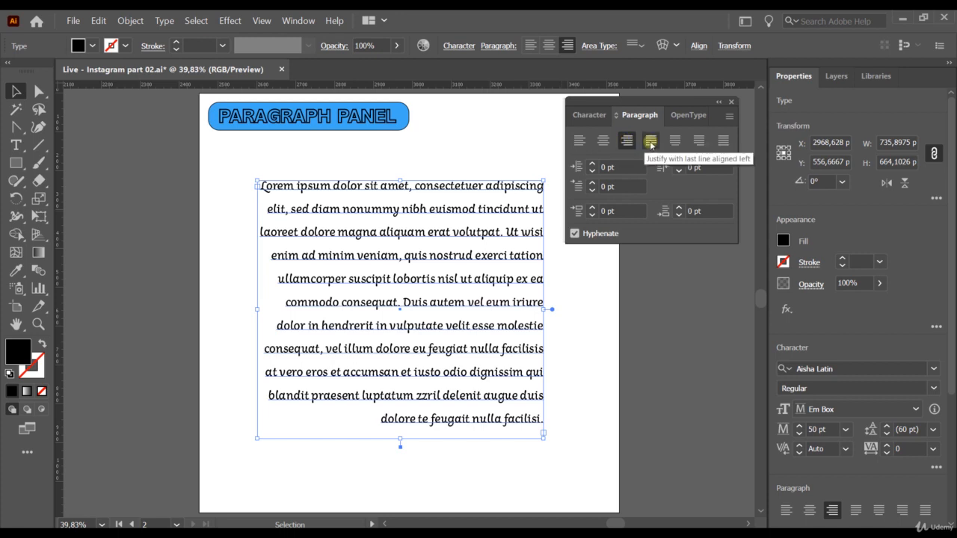
left_click(650, 142)
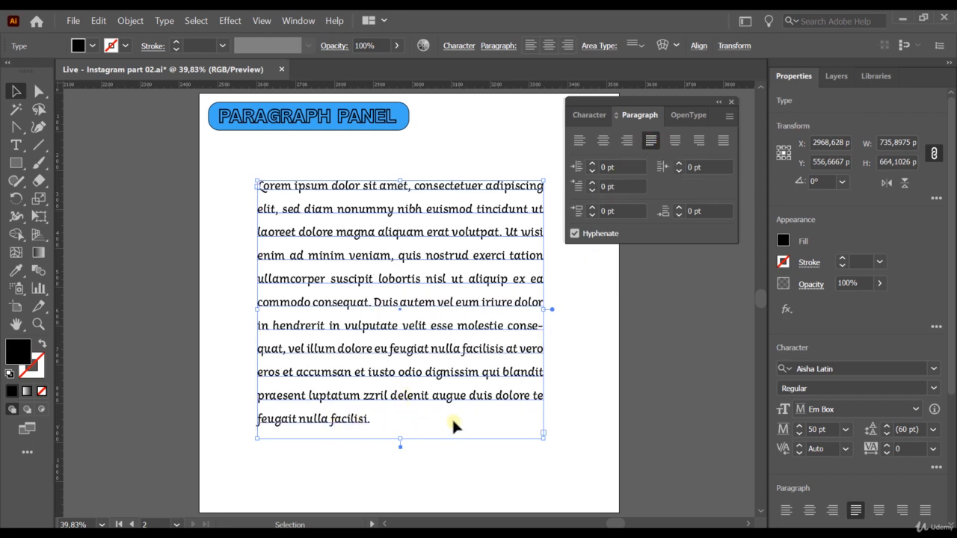
left_click(675, 142)
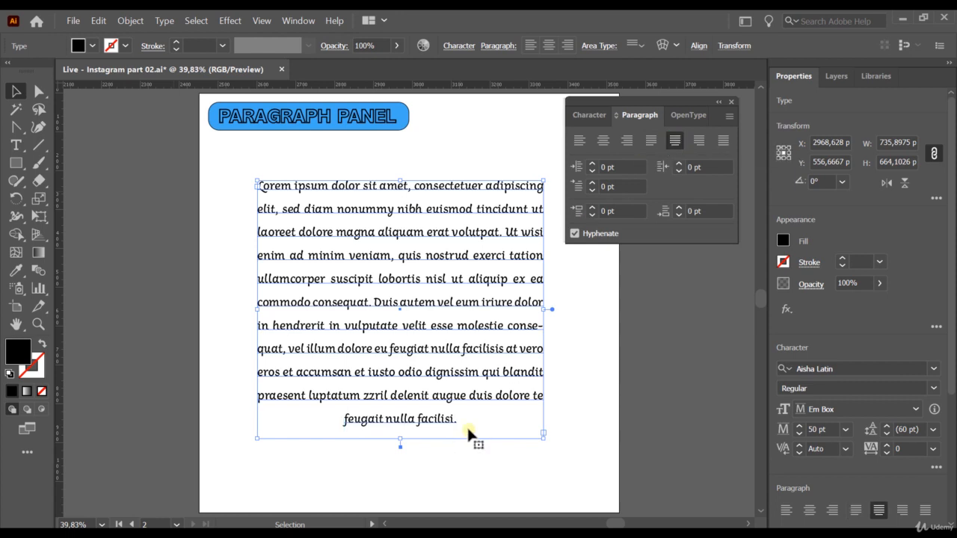
left_click(699, 142)
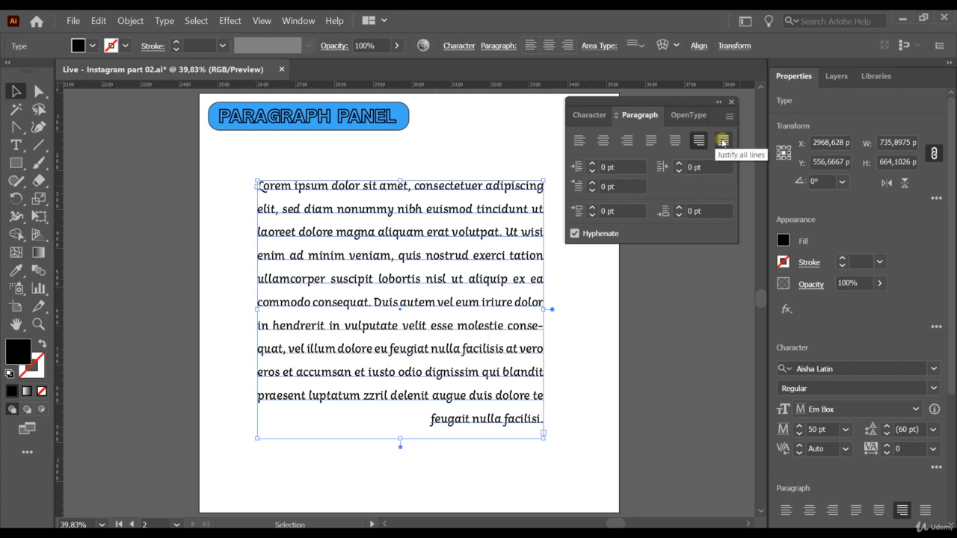
left_click(723, 140)
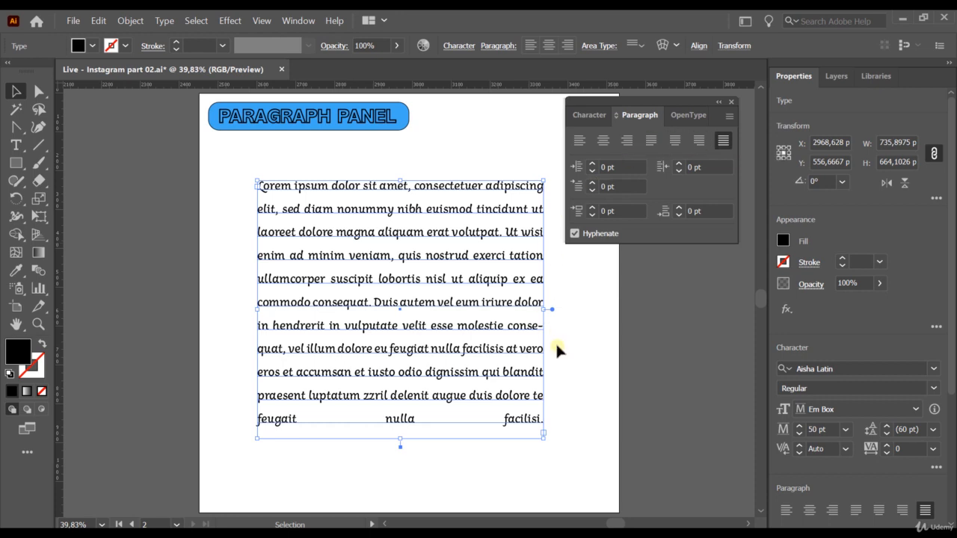
- Left-align the placeholder text and narrow its text box to about 463 px wide
left_click(581, 342)
left_click(495, 322)
left_click_drag(544, 307, 437, 308)
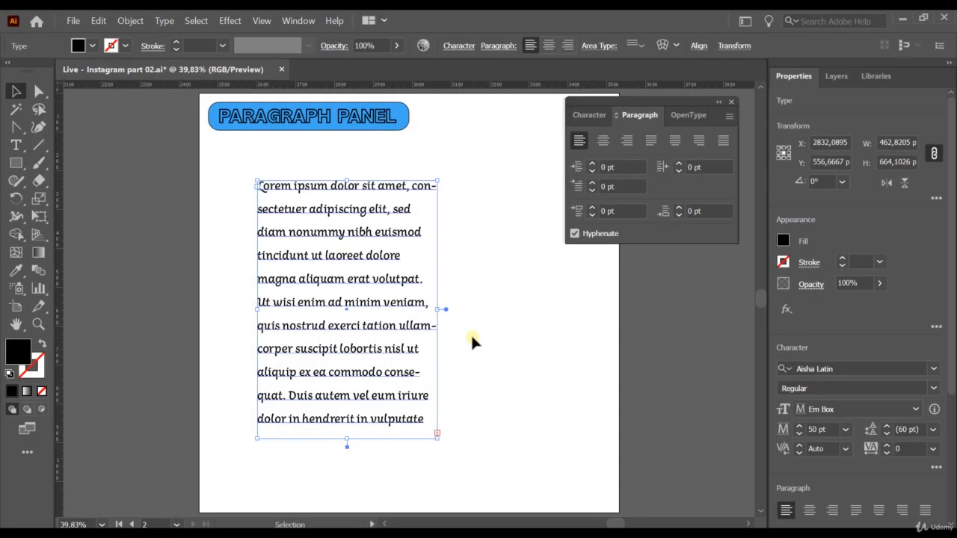
- Enlarge the text box to about 867 by 885 px below the heading and hide the selection edges
left_click_drag(439, 310, 560, 314)
left_click_drag(409, 439, 407, 491)
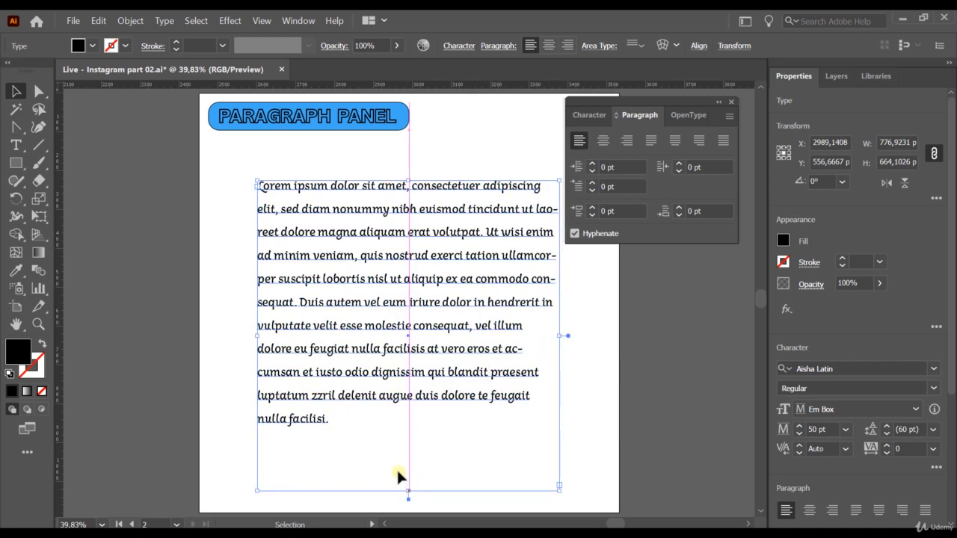
left_click_drag(403, 181, 402, 148)
left_click_drag(257, 317, 222, 317)
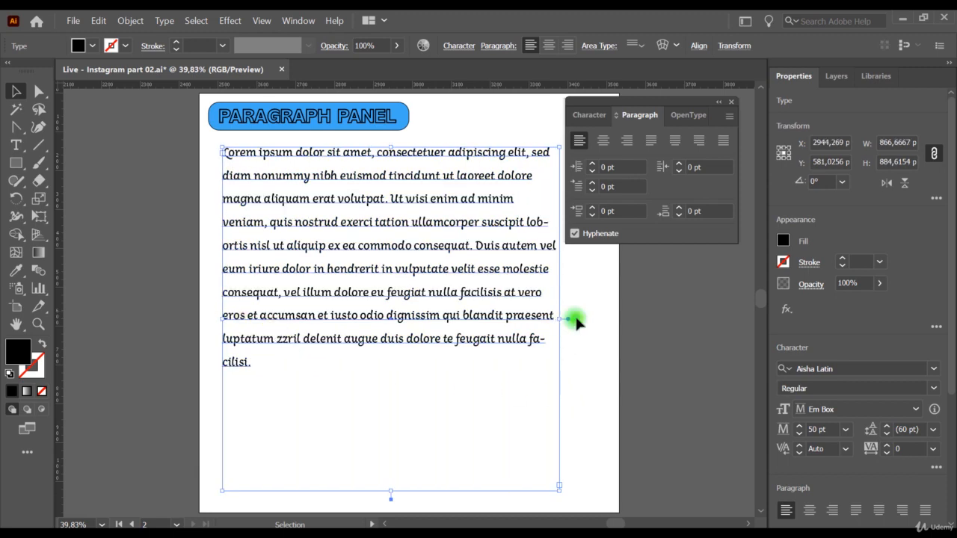
key("ctrl+h")
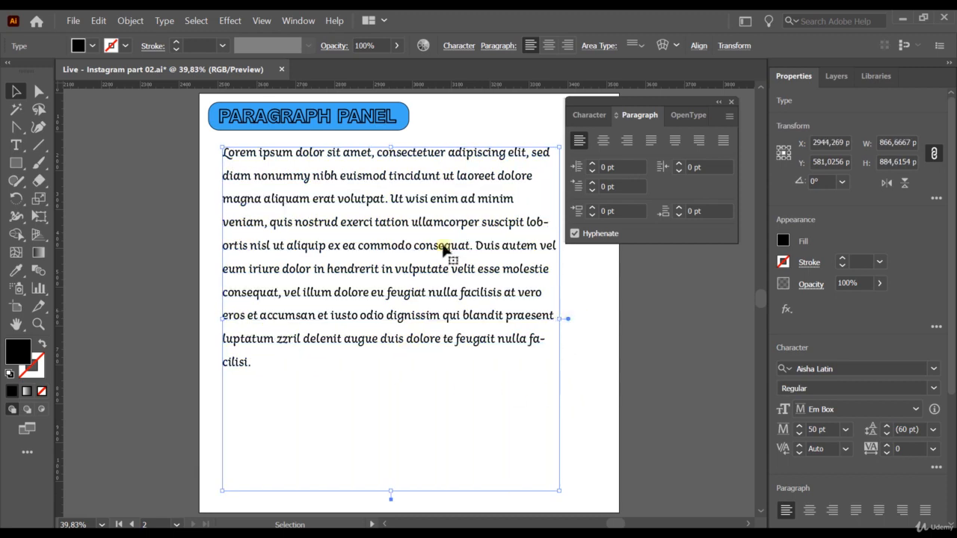
- Reset the character settings of the placeholder text to the defaults
left_click(936, 468)
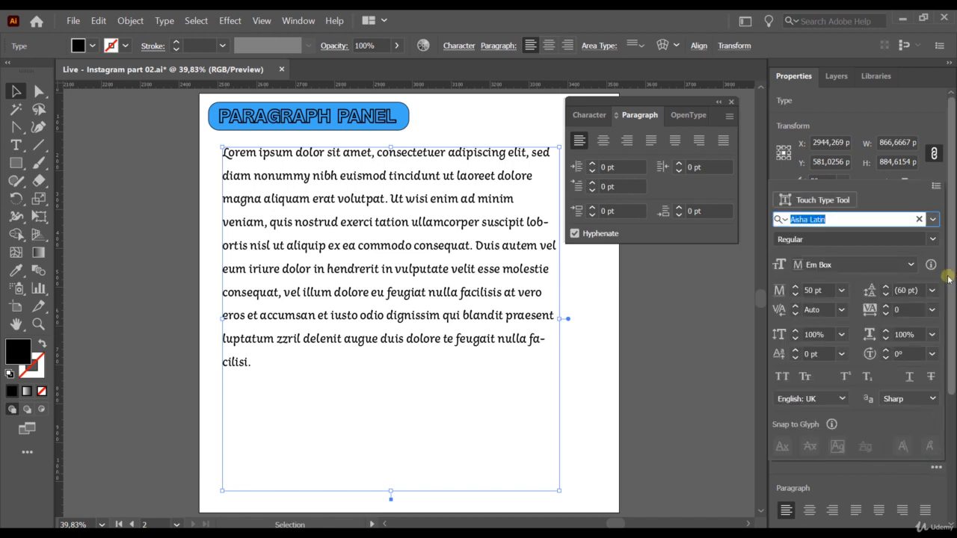
left_click(936, 185)
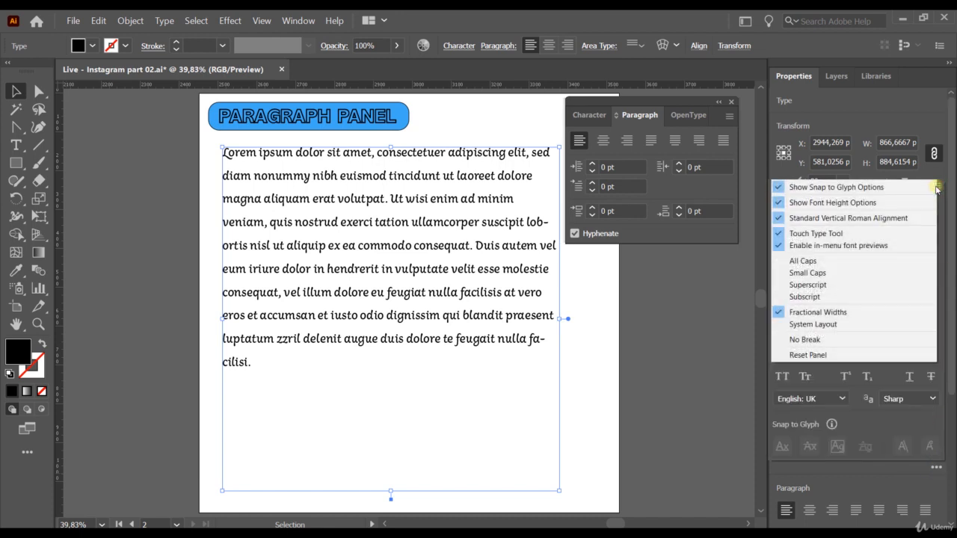
left_click(839, 356)
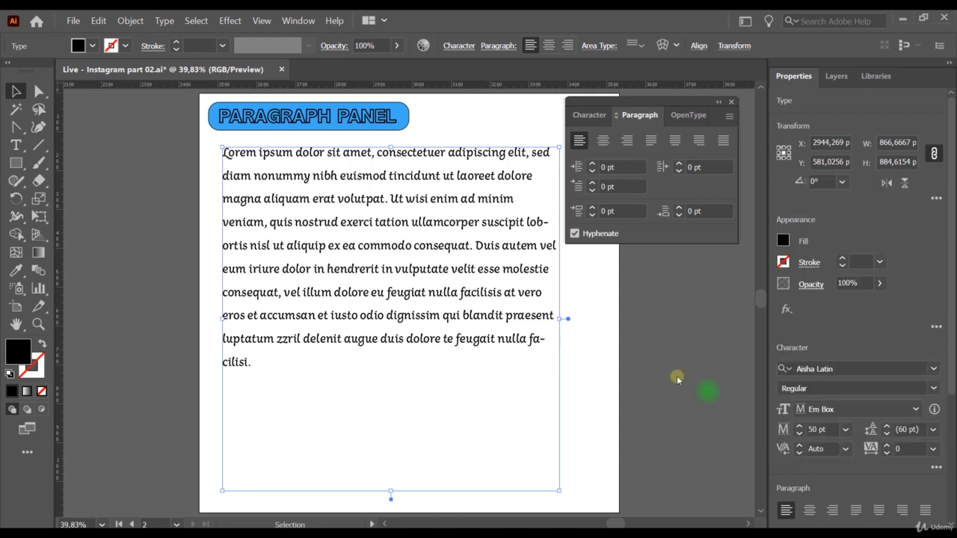
- Show the Character settings of the placeholder text and examine the listed type panels and the additional character options
left_click(584, 115)
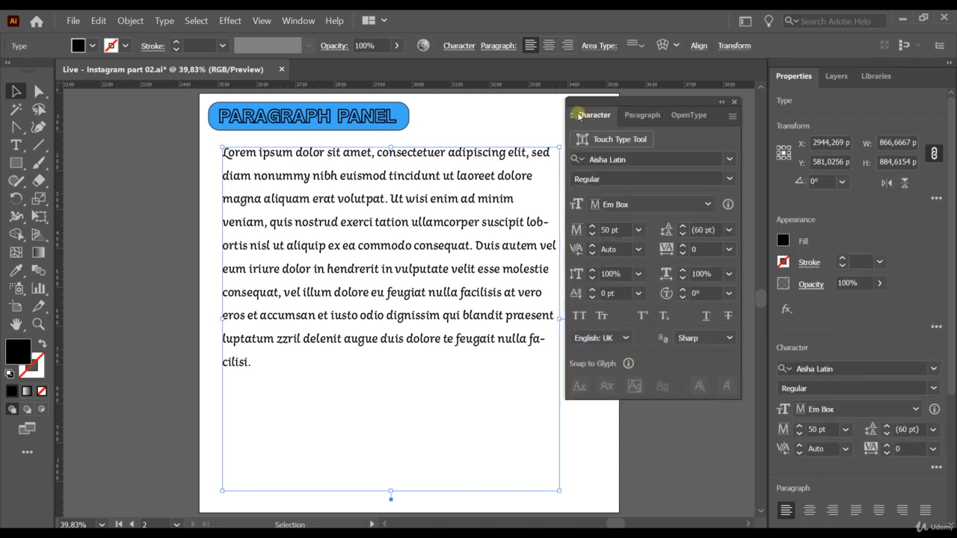
left_click(280, 20)
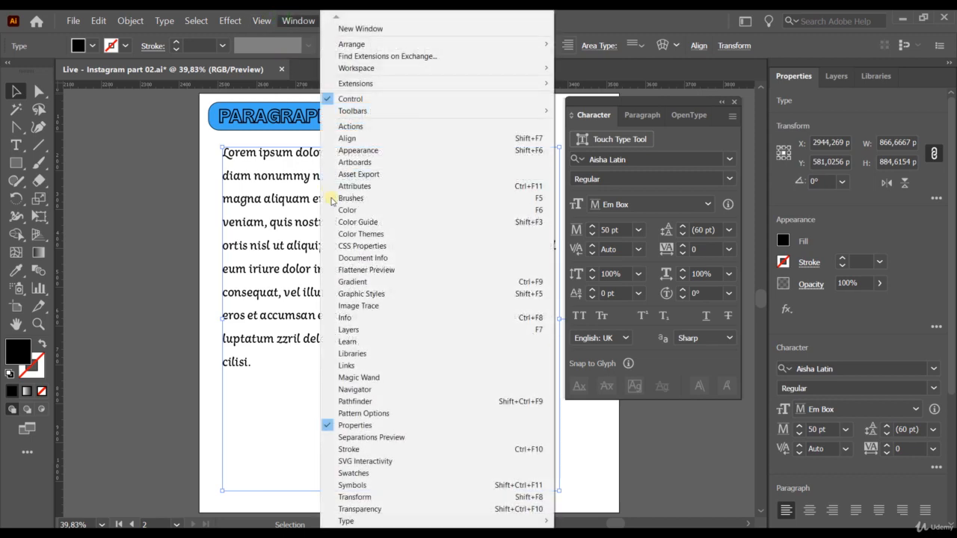
mouse_move(473, 521)
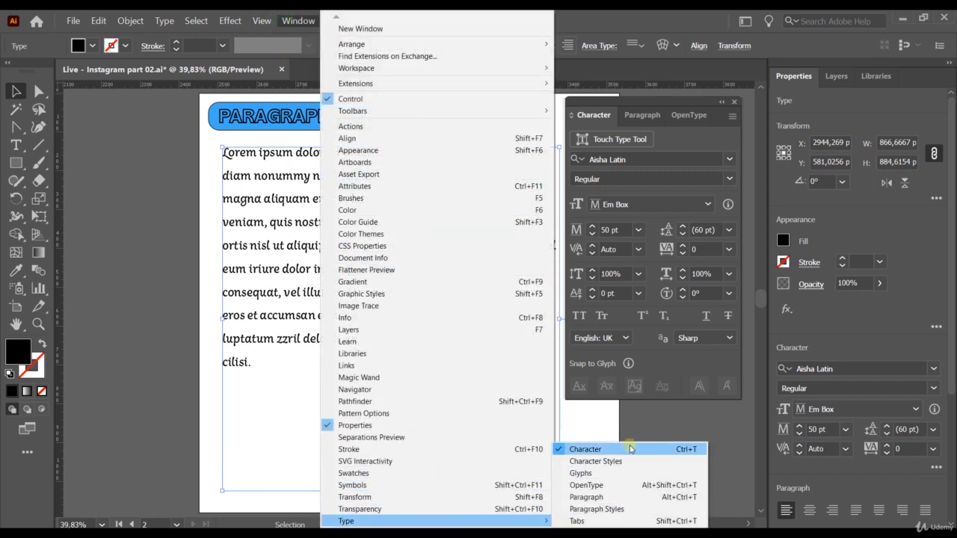
left_click(687, 148)
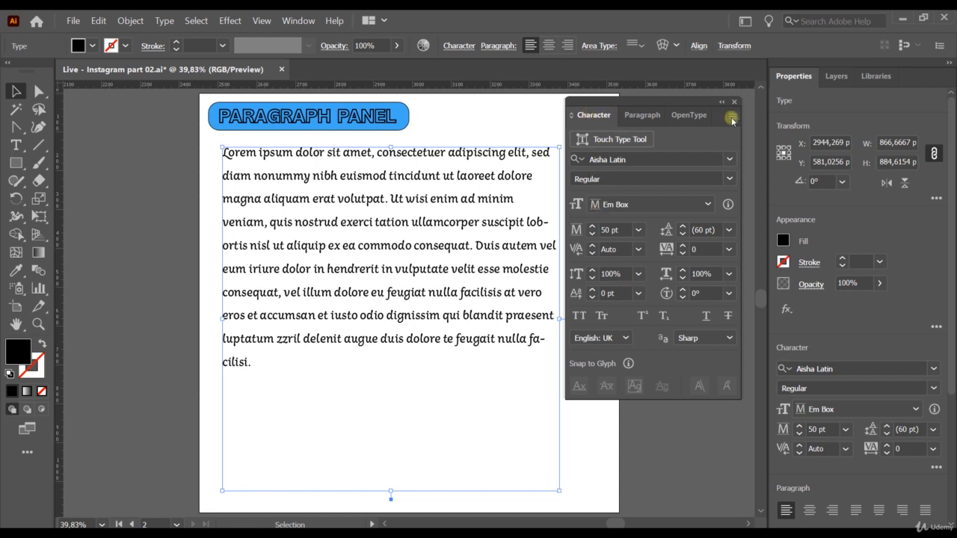
left_click(731, 117)
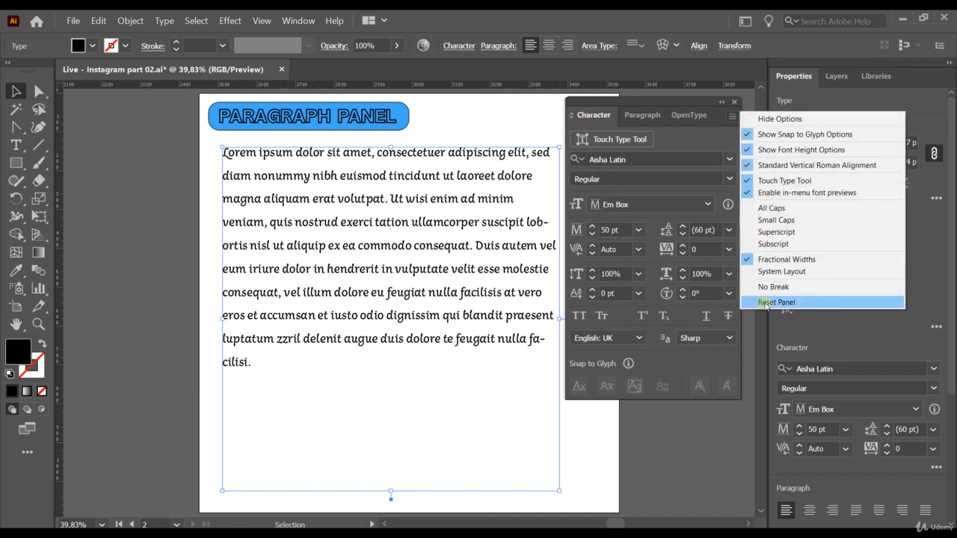
left_click(840, 307)
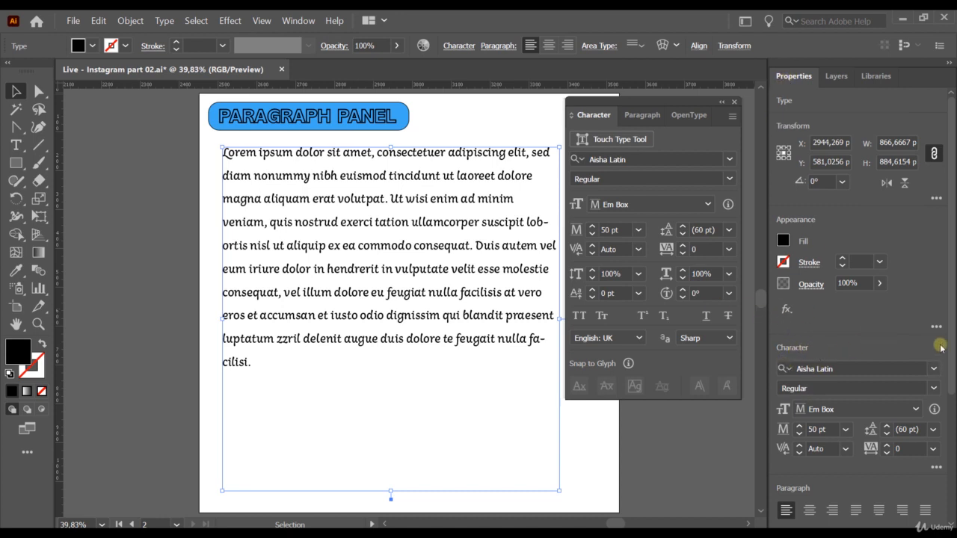
- Reset the placeholder text's character settings to their defaults
left_click(935, 469)
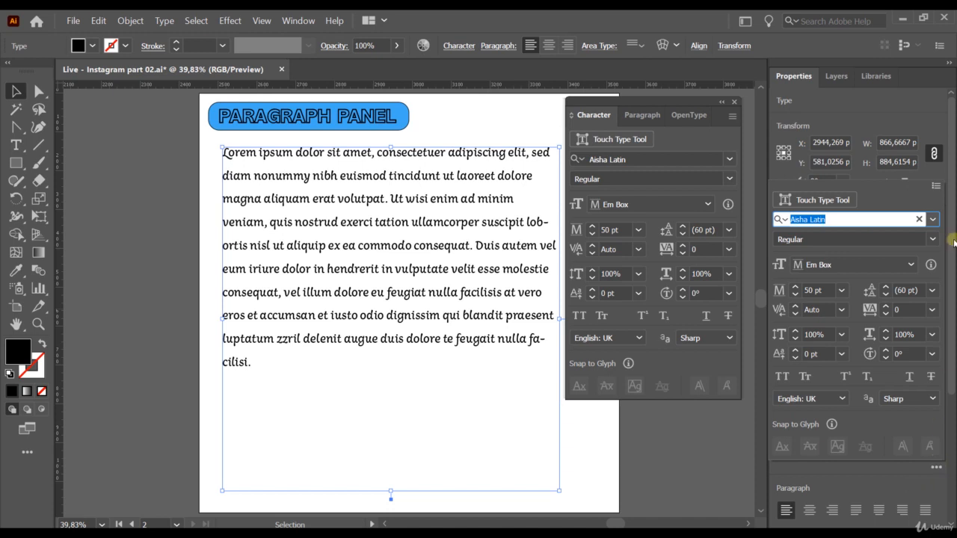
left_click(935, 188)
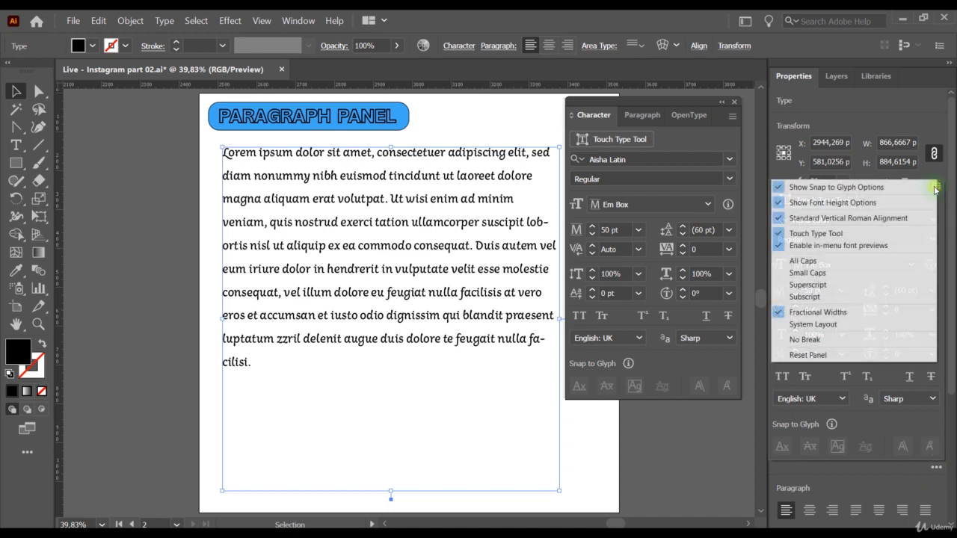
left_click(842, 356)
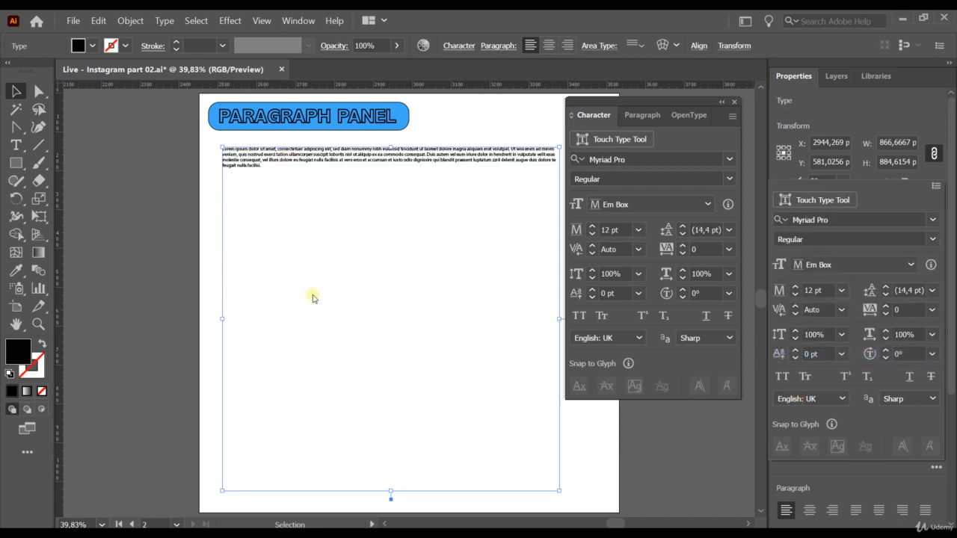
left_click(608, 457)
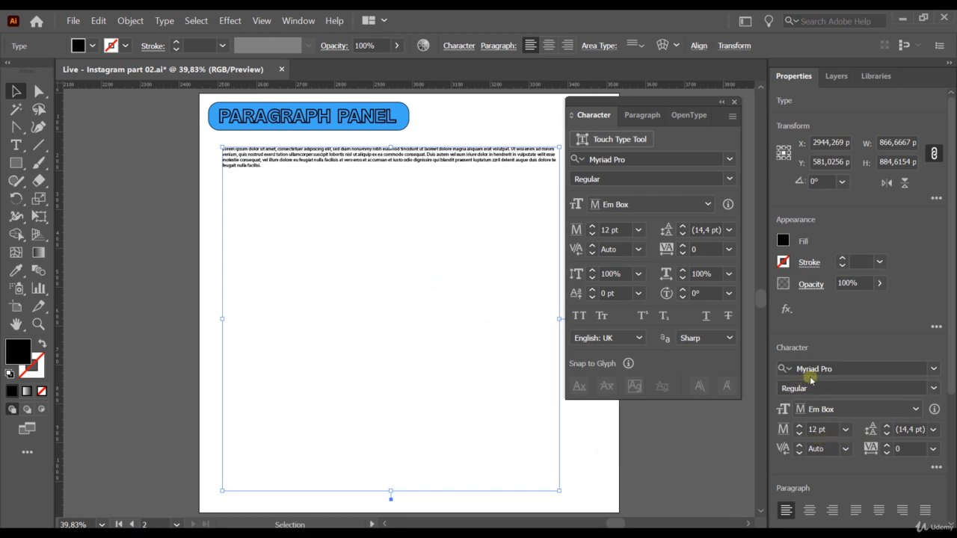
- Set the placeholder text's font size to 20 pt and fill the rest of the text box with placeholder text
left_click(830, 430)
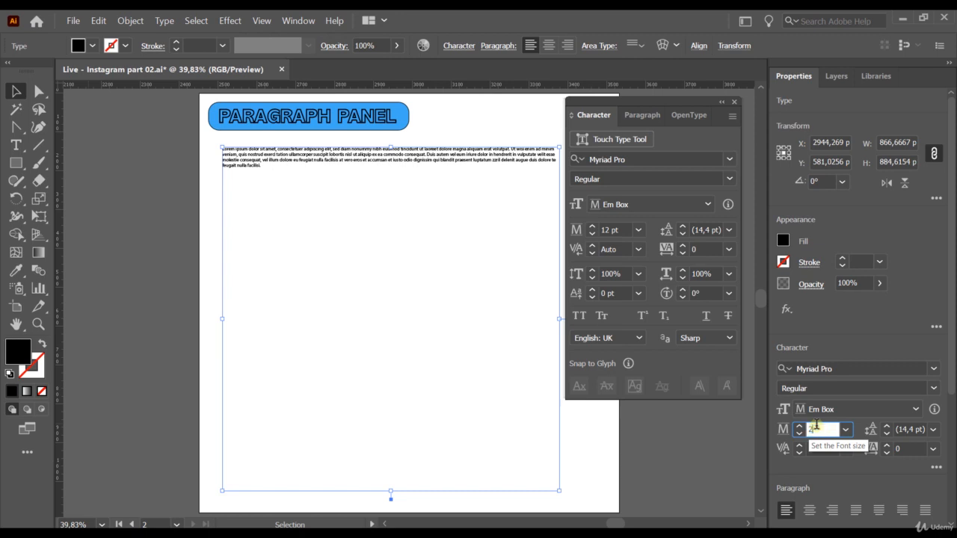
type("20")
key("Return")
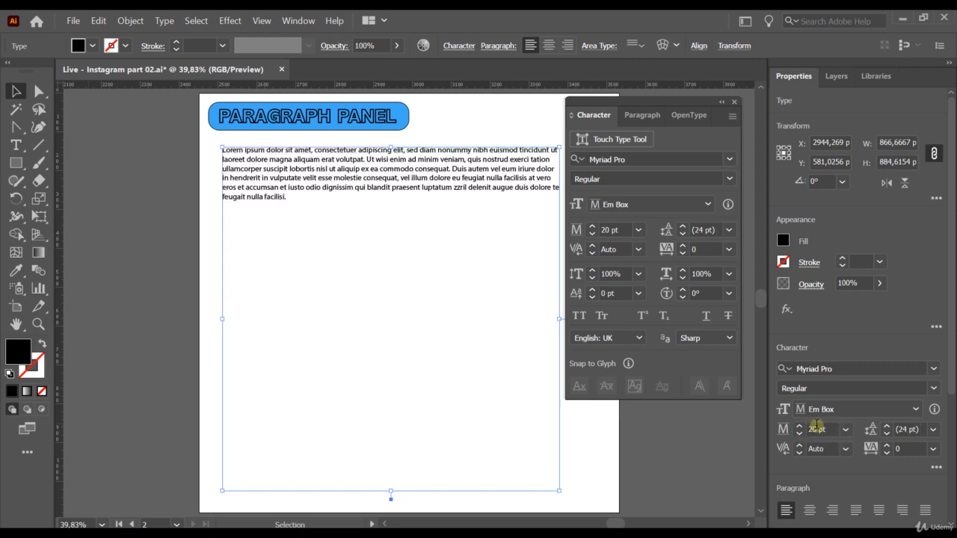
right_click(313, 244)
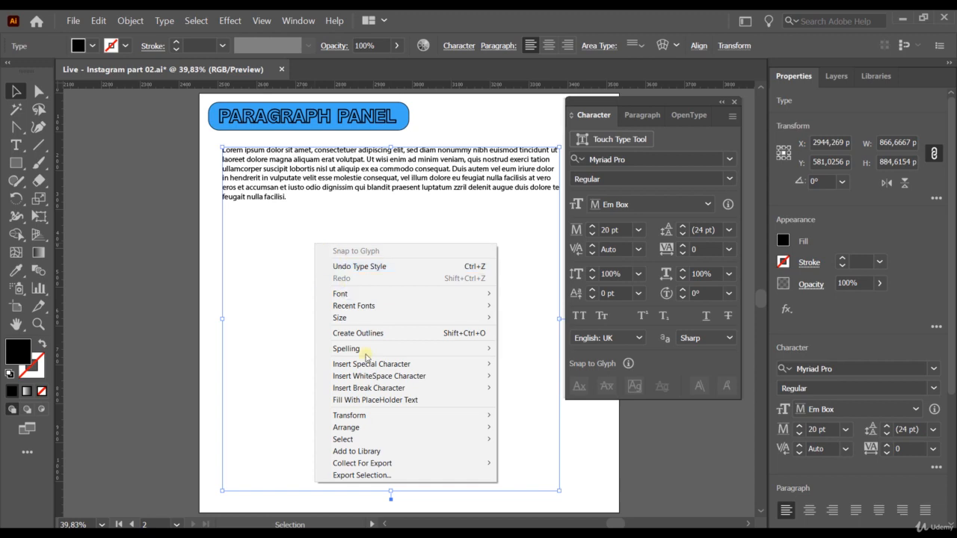
left_click(399, 401)
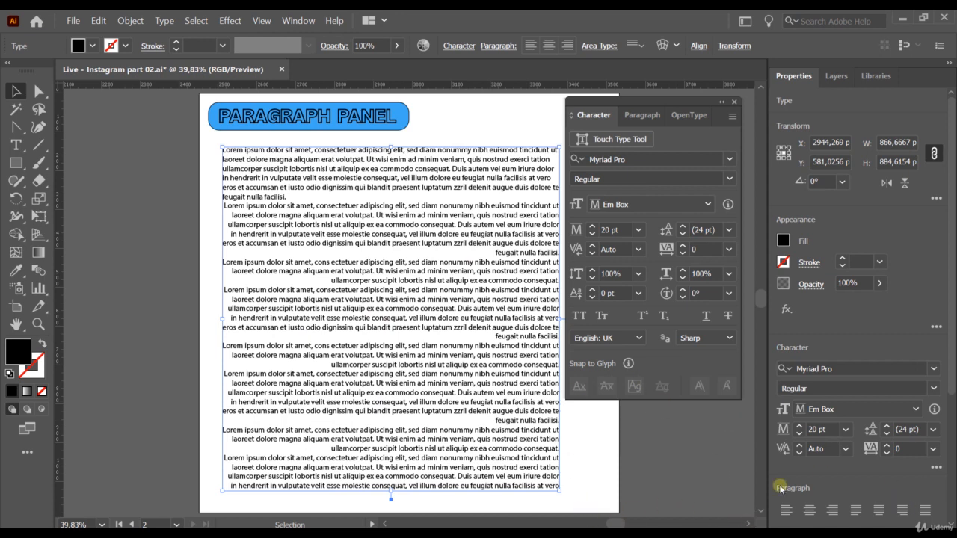
- Reset the paragraph settings of the text box and justify all its paragraphs with the last line aligned left
left_click(642, 117)
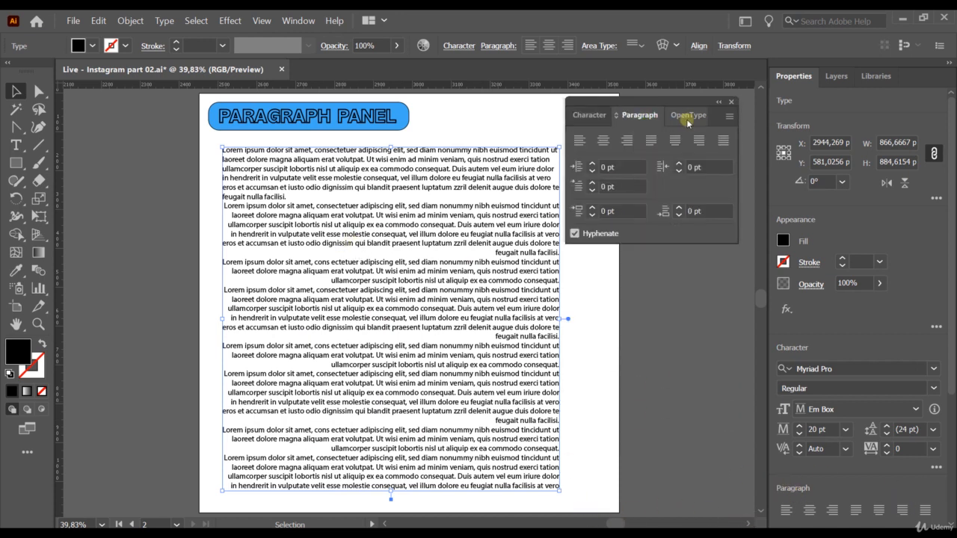
left_click(729, 116)
left_click(782, 204)
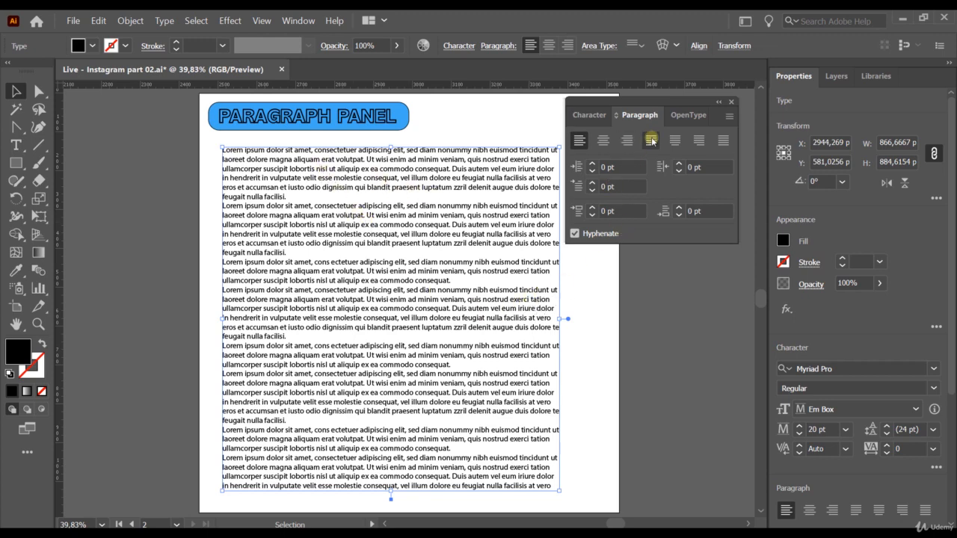
left_click(651, 141)
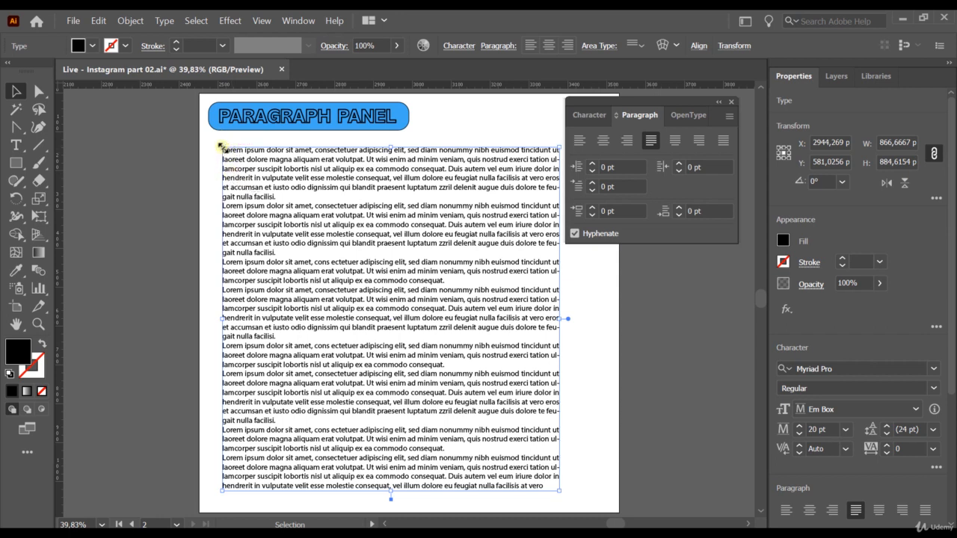
- Select the entire second paragraph and set its left indent to 40 pt
left_click(293, 252)
double_click(271, 250)
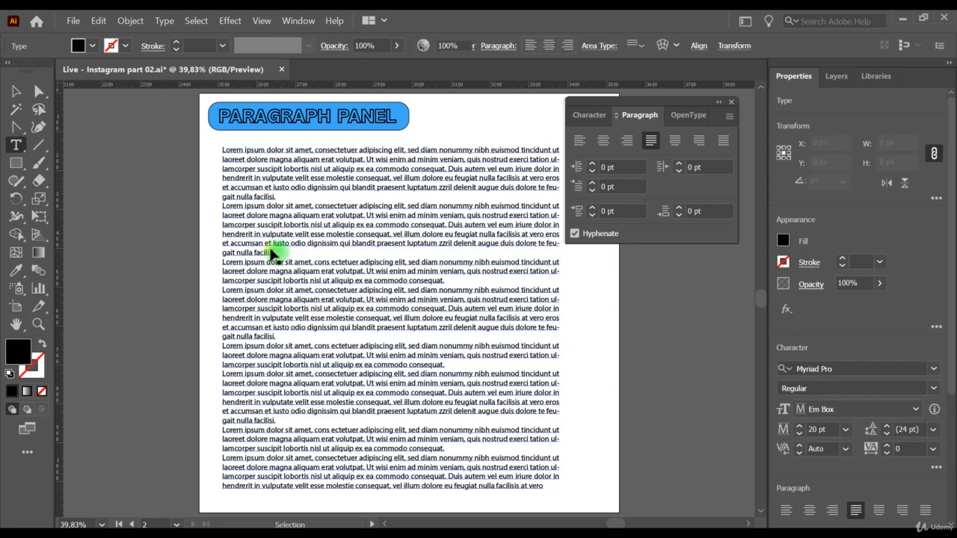
left_click_drag(273, 251, 222, 207)
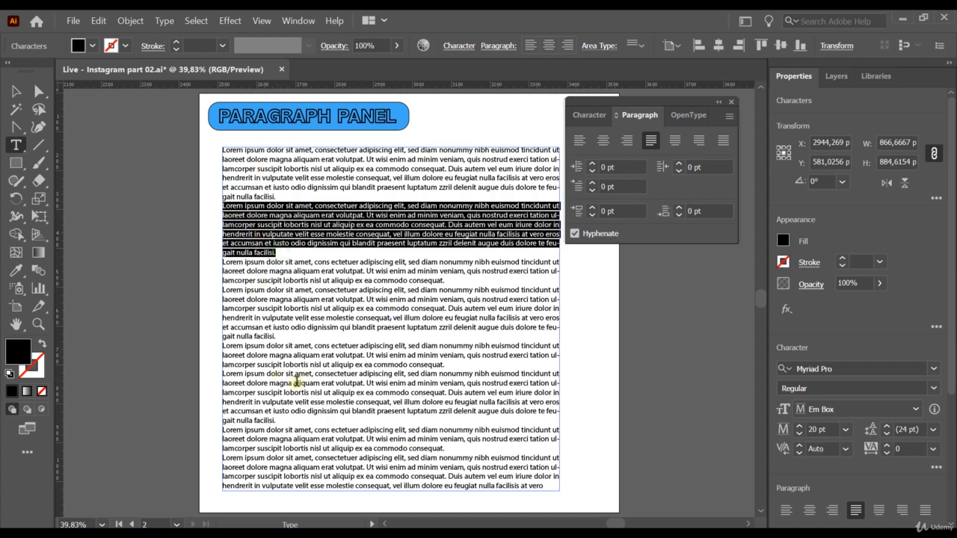
left_click(592, 164)
left_click(592, 164)
left_click(592, 164)
left_click(592, 164)
left_click(593, 164)
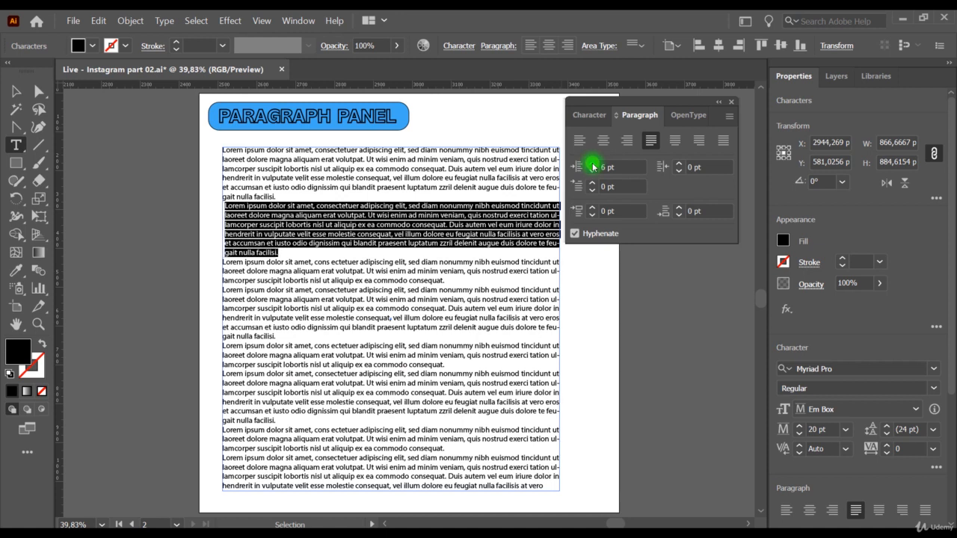
left_click(592, 164)
left_click(593, 164)
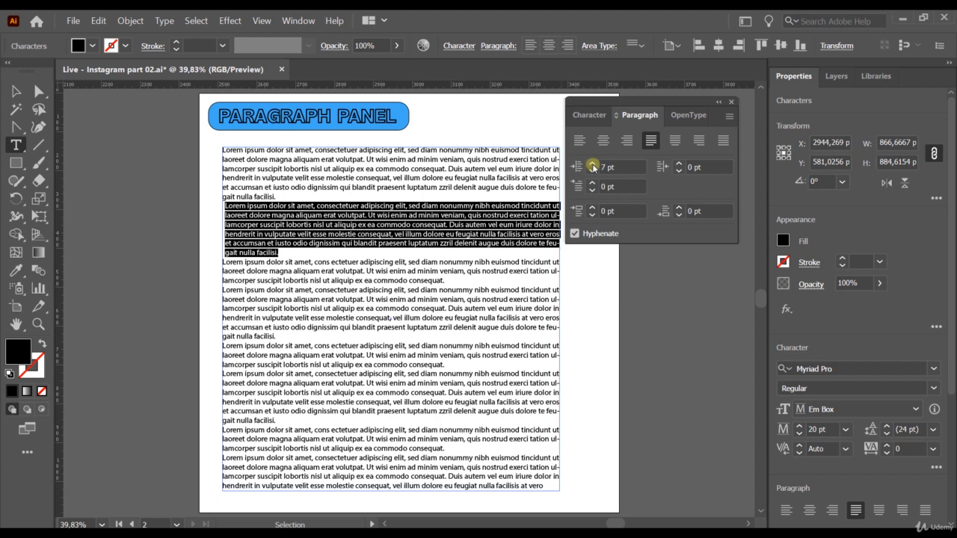
left_click(593, 164)
left_click(592, 164)
left_click(592, 163)
left_click(592, 164, "shift")
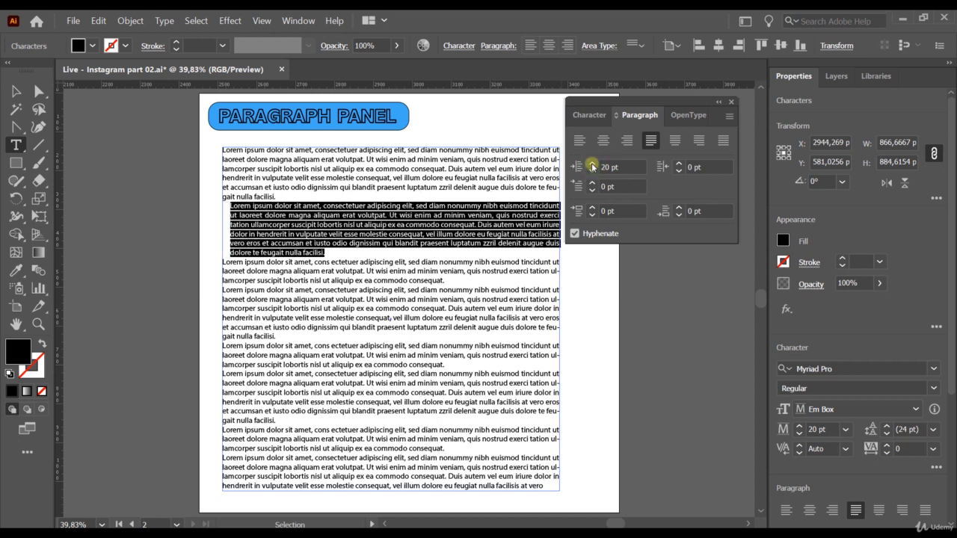
left_click(592, 171, "shift")
left_click(593, 164, "shift")
left_click(593, 163, "shift")
left_click(592, 163, "shift")
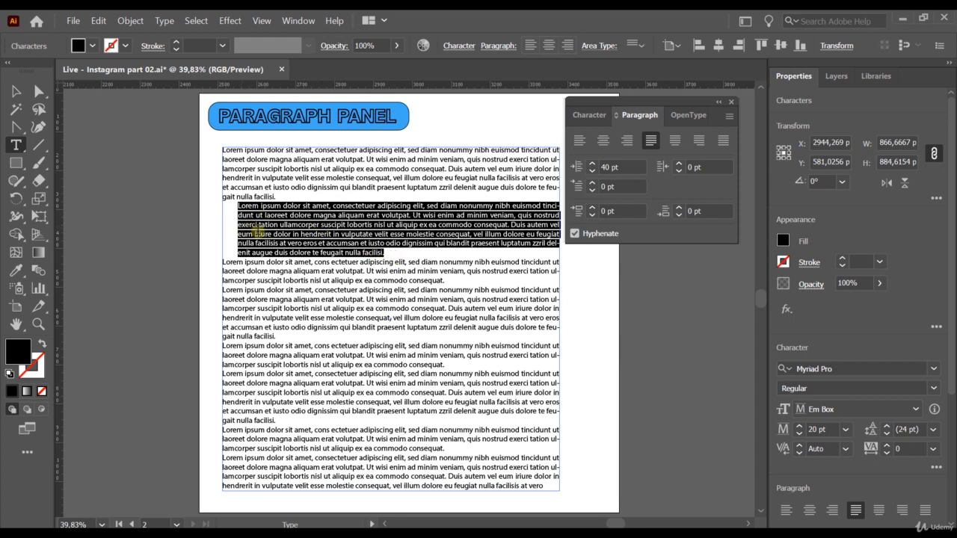
- Give the third paragraph a left indent of 90 pt and a right indent of 70 pt
left_click(249, 268)
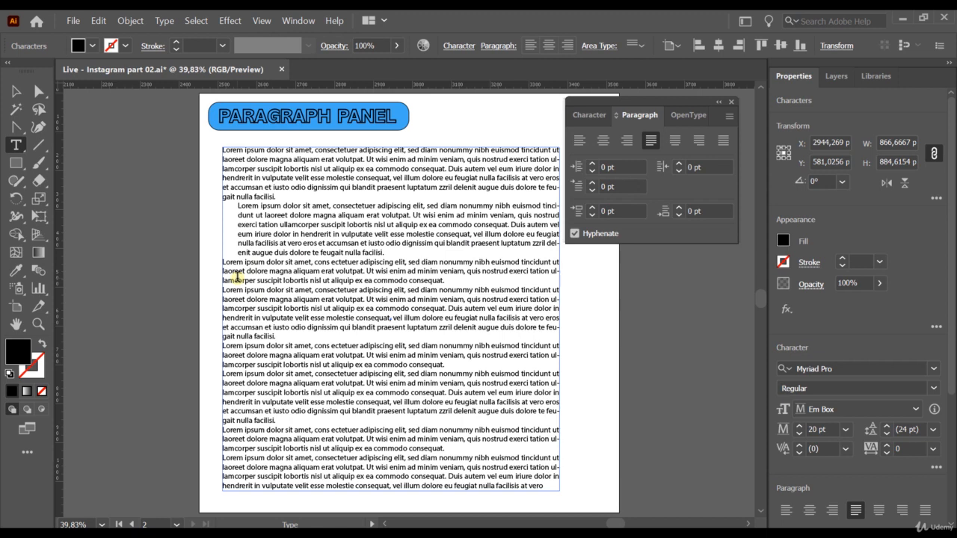
left_click(593, 164)
left_click(593, 165)
left_click(593, 164)
double_click(593, 164)
left_click(593, 164)
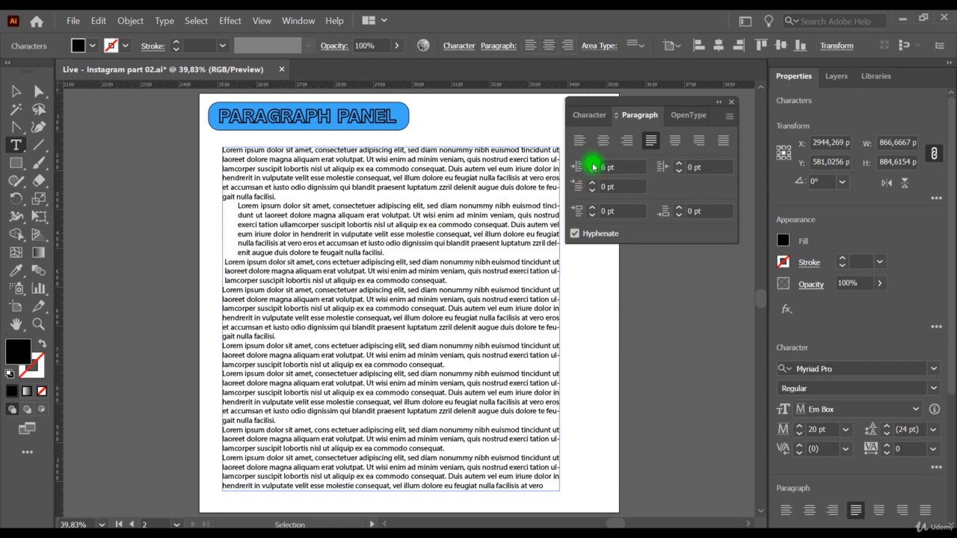
double_click(593, 165)
left_click(593, 165)
double_click(593, 164)
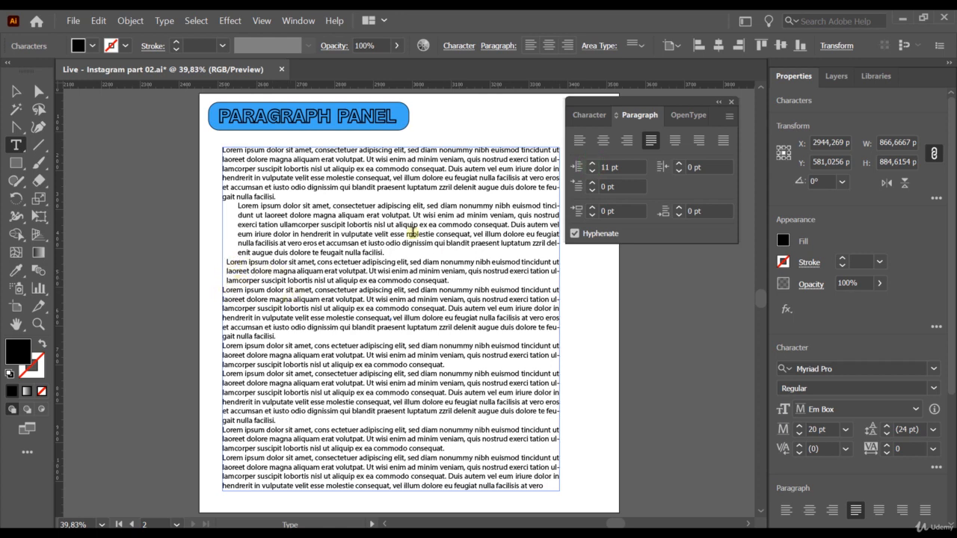
left_click(592, 166)
left_click_drag(594, 167, 594, 167)
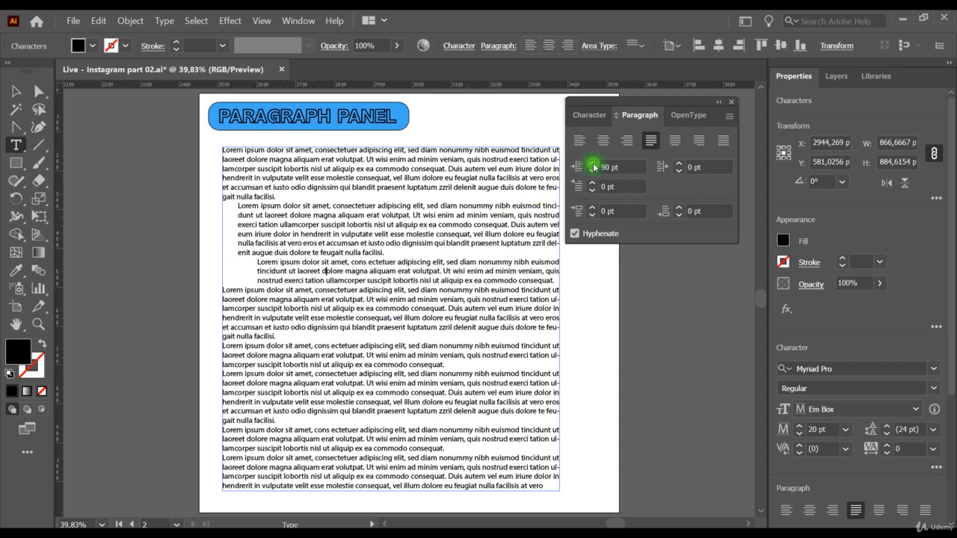
left_click_drag(679, 168, 678, 167)
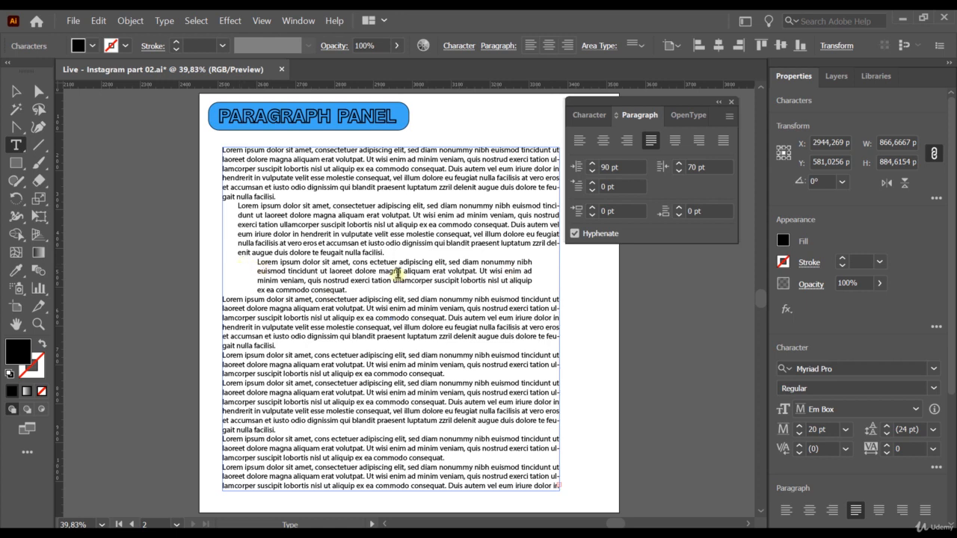
left_click_drag(345, 290, 288, 281)
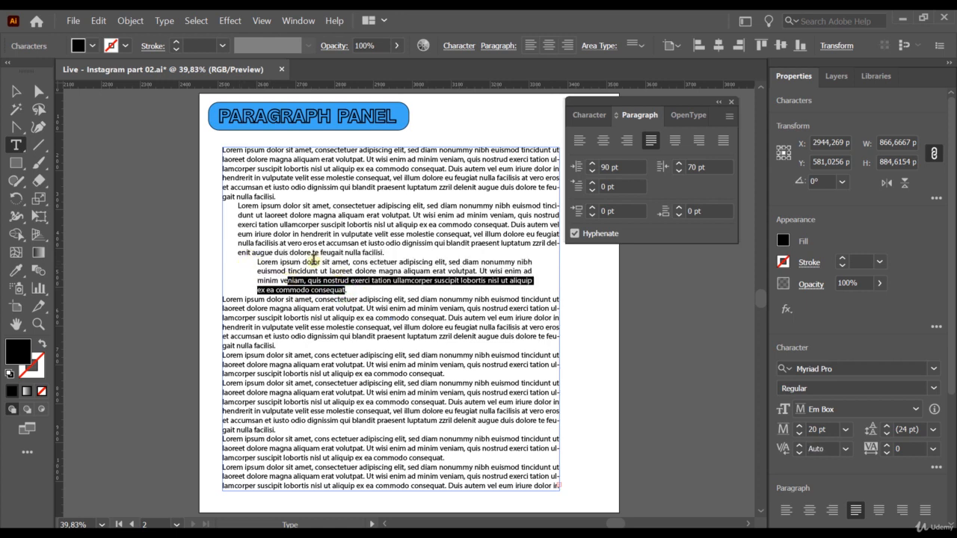
- Set the first-line left indent of the fourth paragraph to 20 pt and leave text editing
left_click(279, 307)
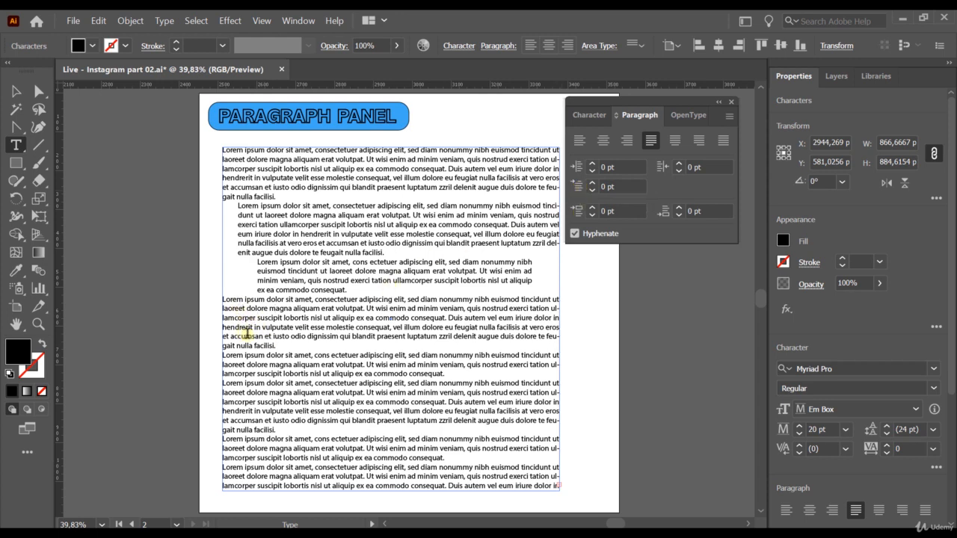
left_click(594, 185)
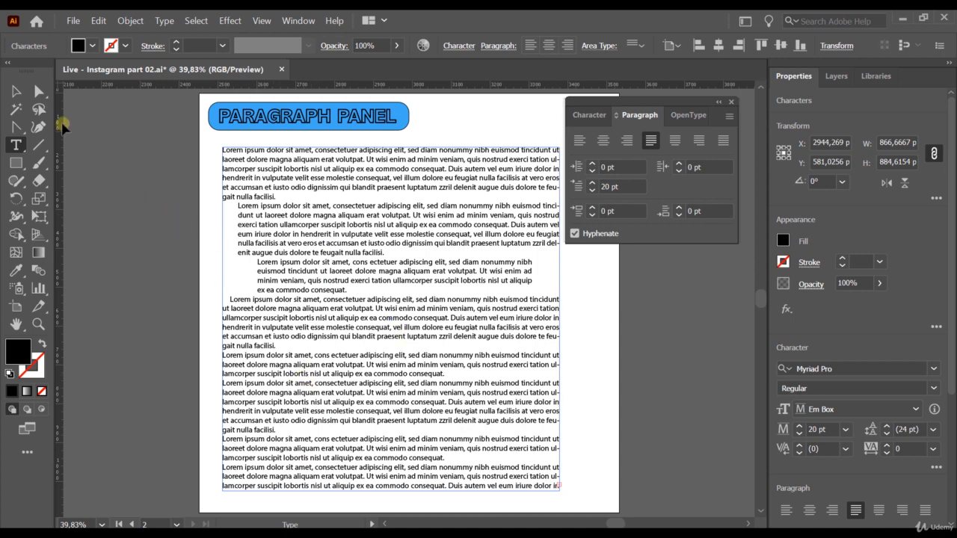
left_click(16, 91)
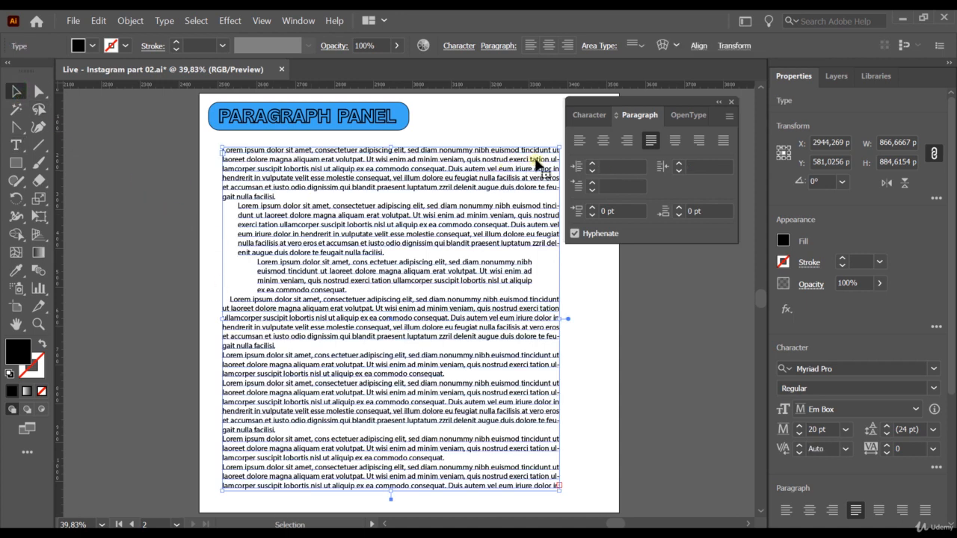
- Reset the paragraph settings of the whole text box, clearing its indents and justification
left_click(507, 153)
left_click(729, 116)
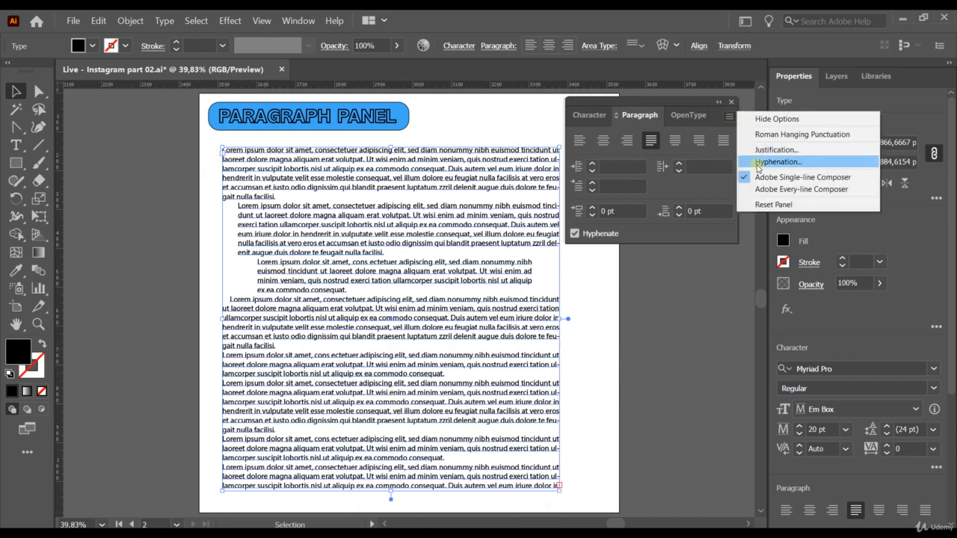
left_click(776, 205)
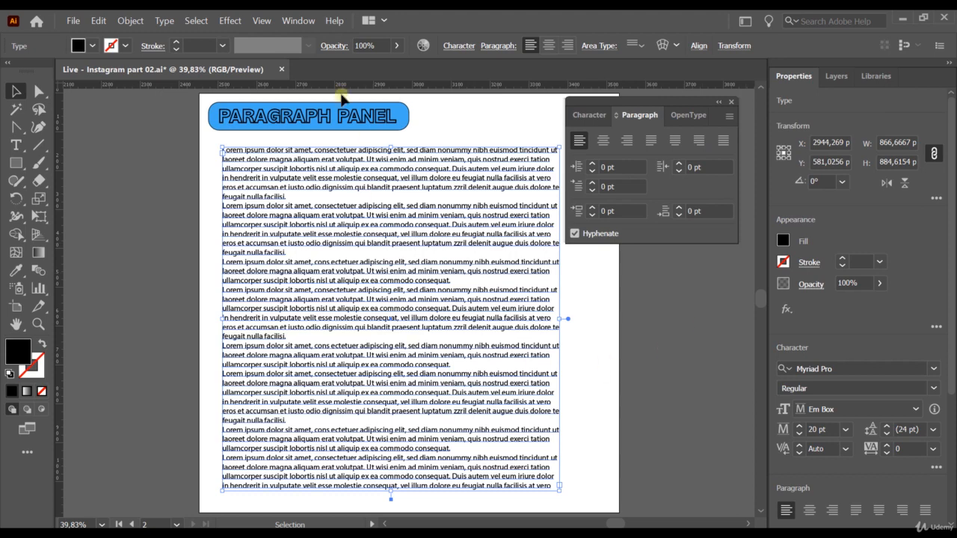
left_click(14, 89)
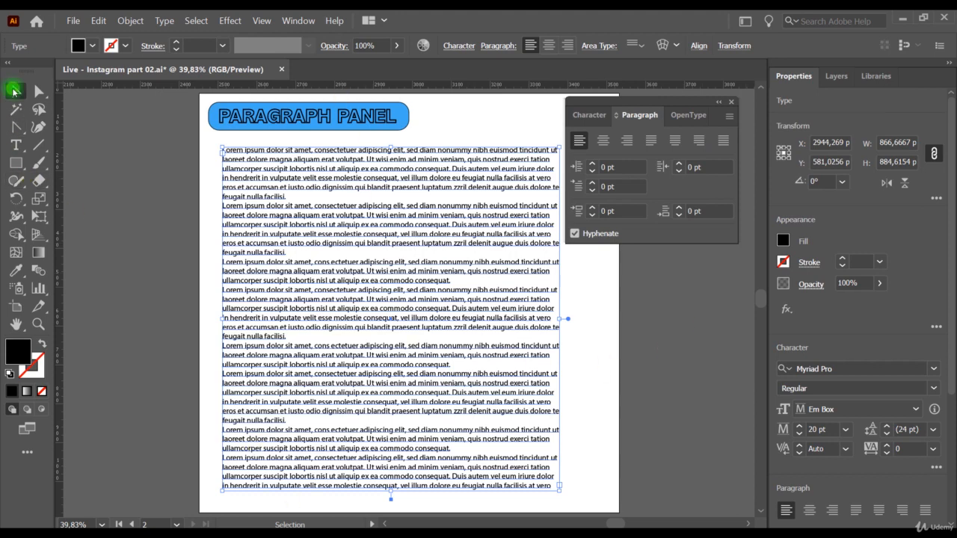
- Justify the whole text box with last lines aligned left, set its first-line left indent to 30 pt and deselect it
left_click(154, 267)
left_click(406, 222)
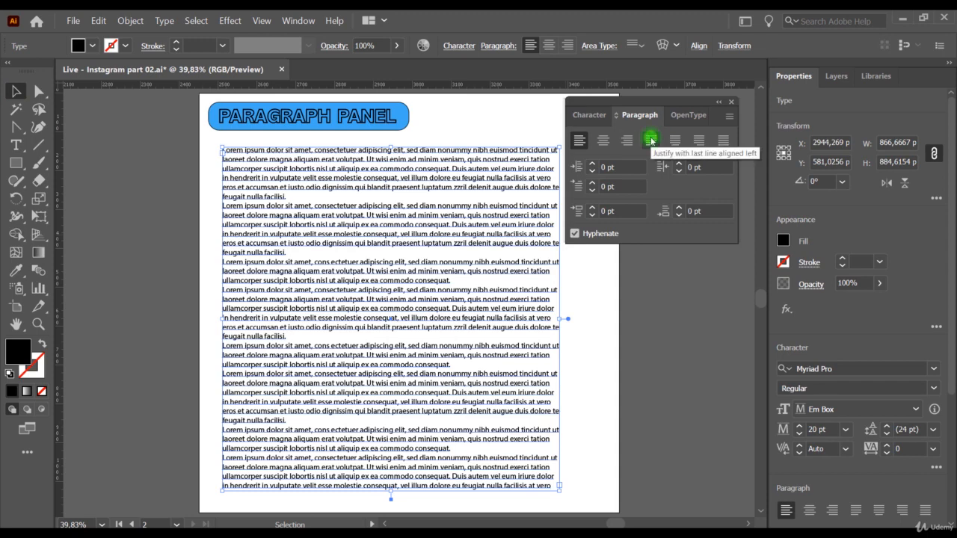
left_click(650, 140)
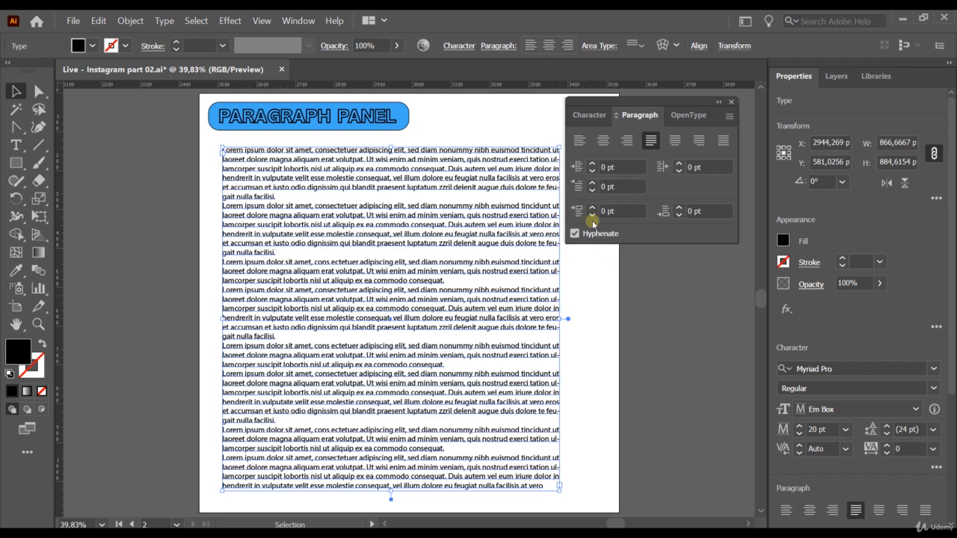
left_click(592, 183)
left_click(592, 182)
left_click(593, 183)
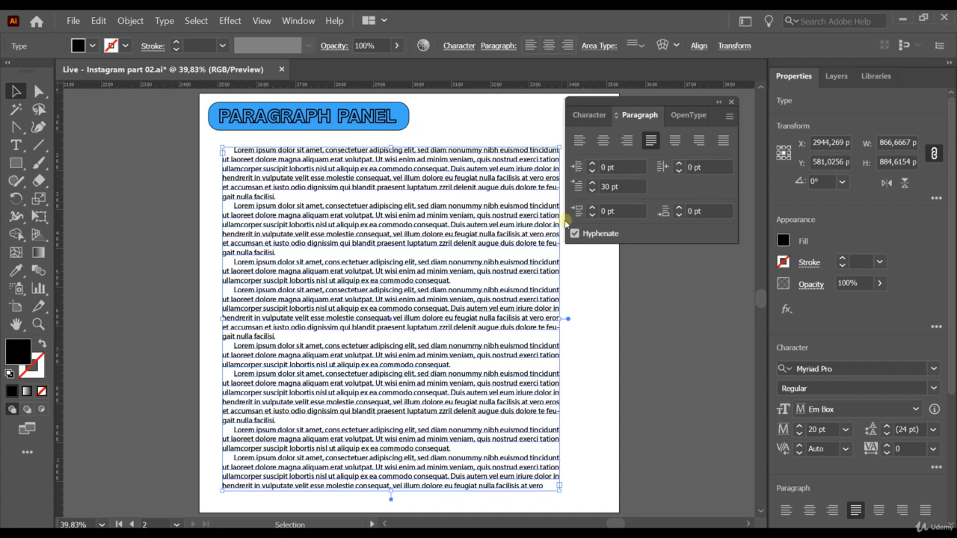
left_click(150, 233)
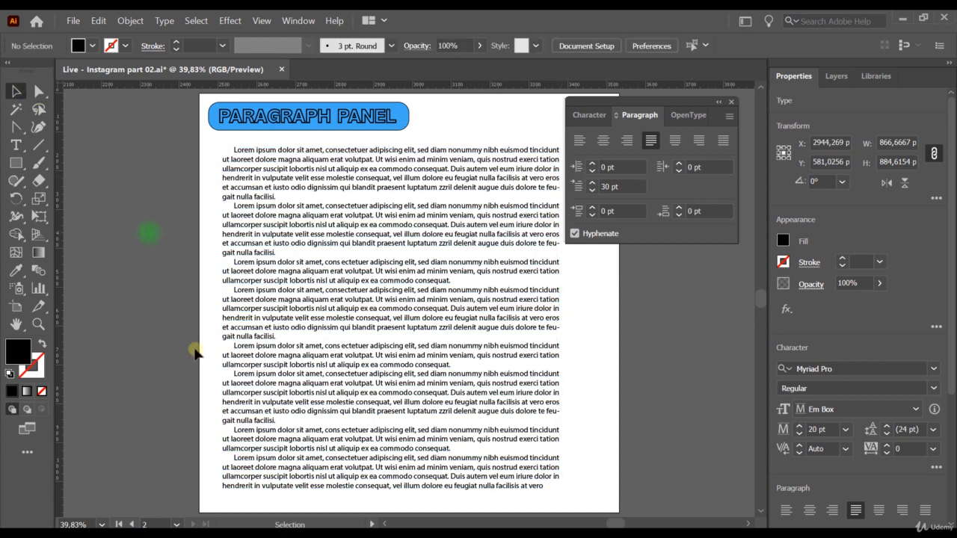
- Set the second paragraph's left indent to 90 pt and its first-line left indent to 0 pt
left_click(370, 279)
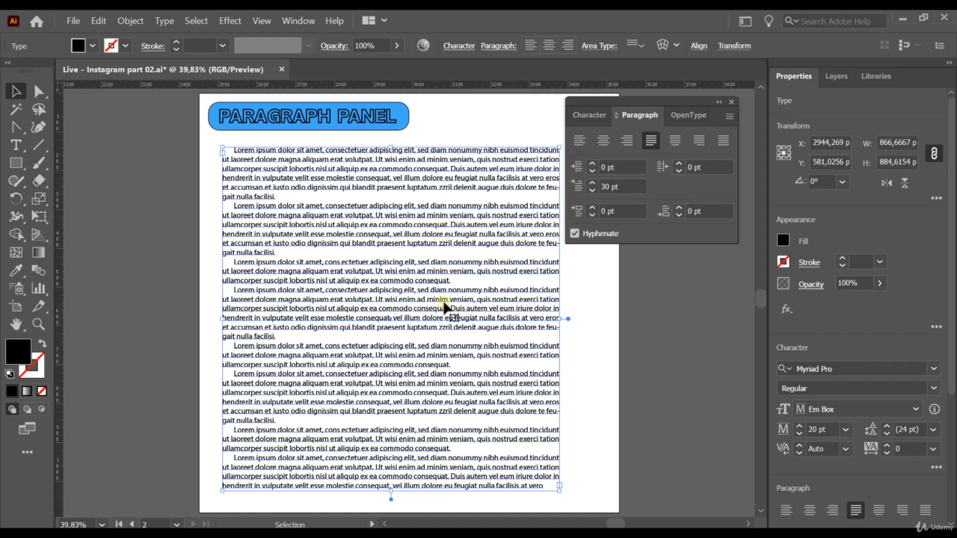
double_click(238, 209)
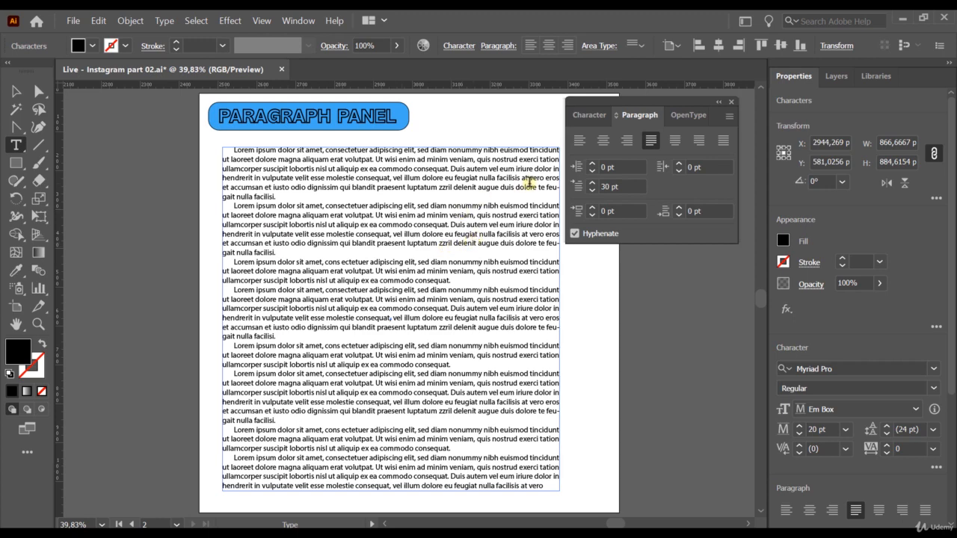
left_click(593, 164)
left_click(592, 164)
left_click(593, 164)
left_click(593, 164)
left_click(593, 163)
left_click(593, 164)
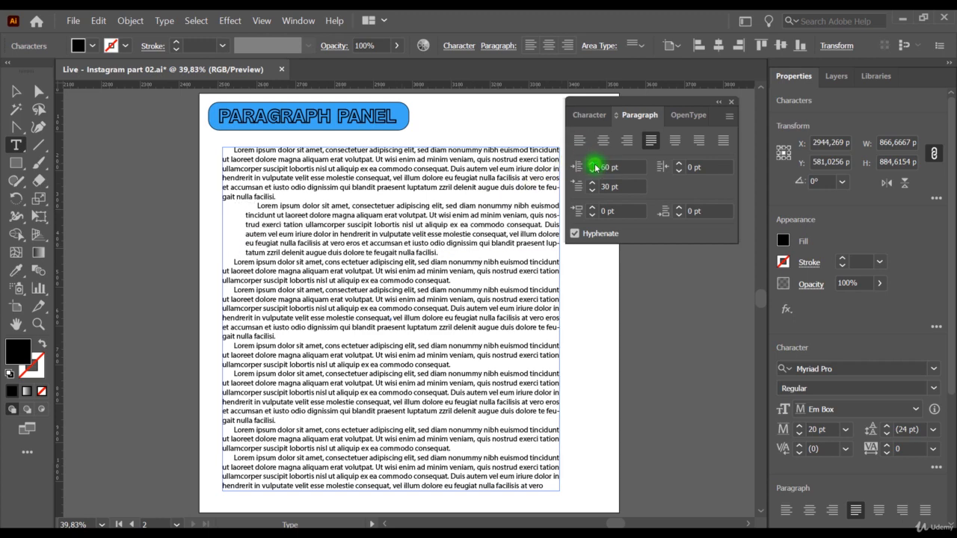
left_click(593, 164)
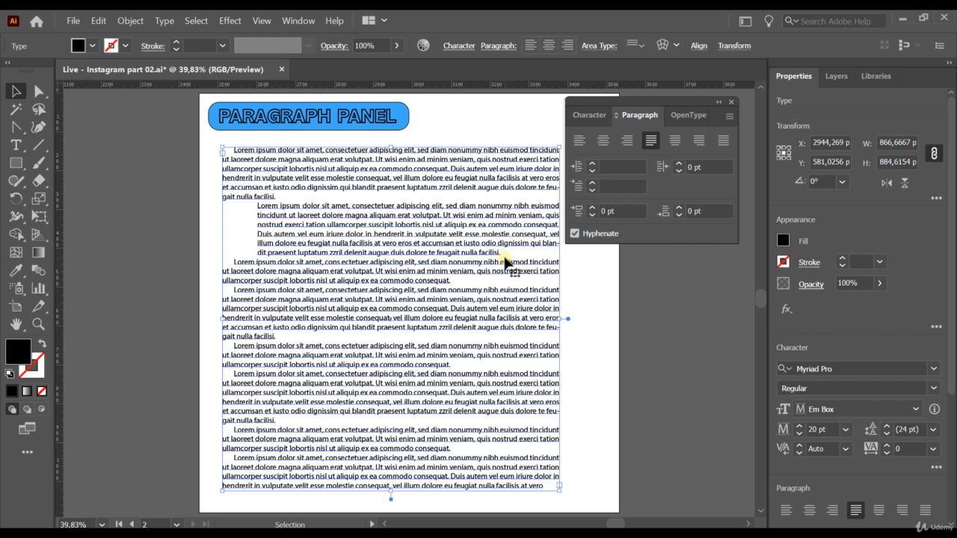
- Insert a blank line after the second paragraph and another after the third paragraph
left_click(501, 256)
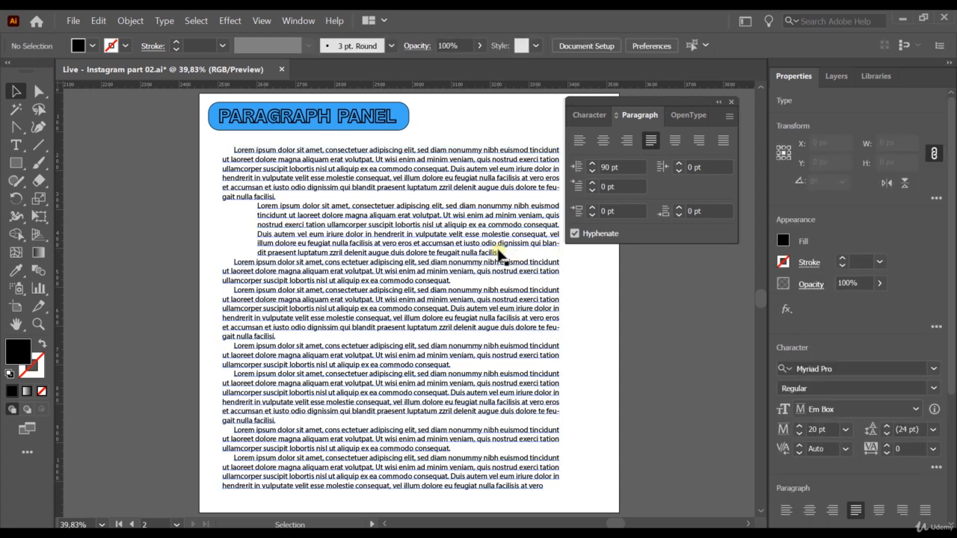
left_click(499, 255)
double_click(497, 253)
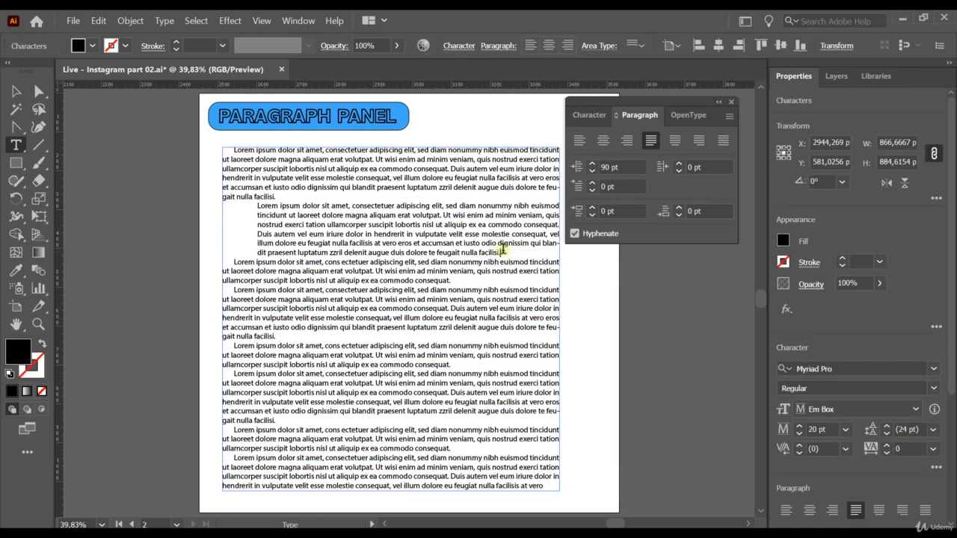
key("Return")
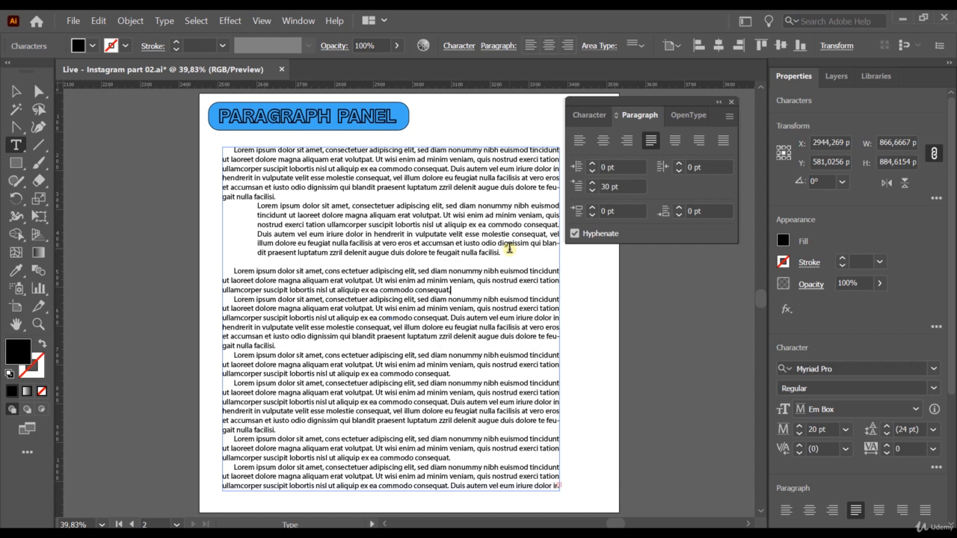
key("Return")
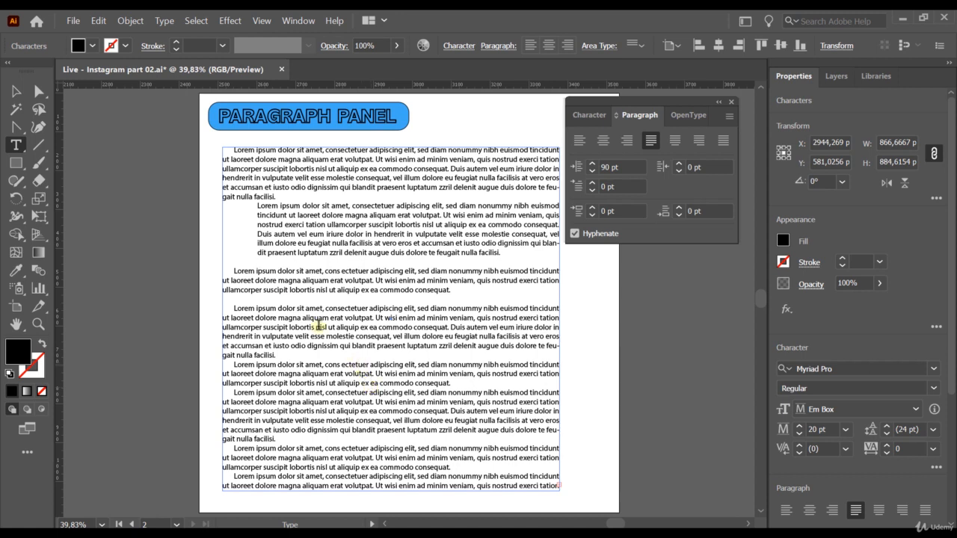
- Try several space-before values on the fifth paragraph, ending with 20 pt
left_click_drag(234, 364, 460, 384)
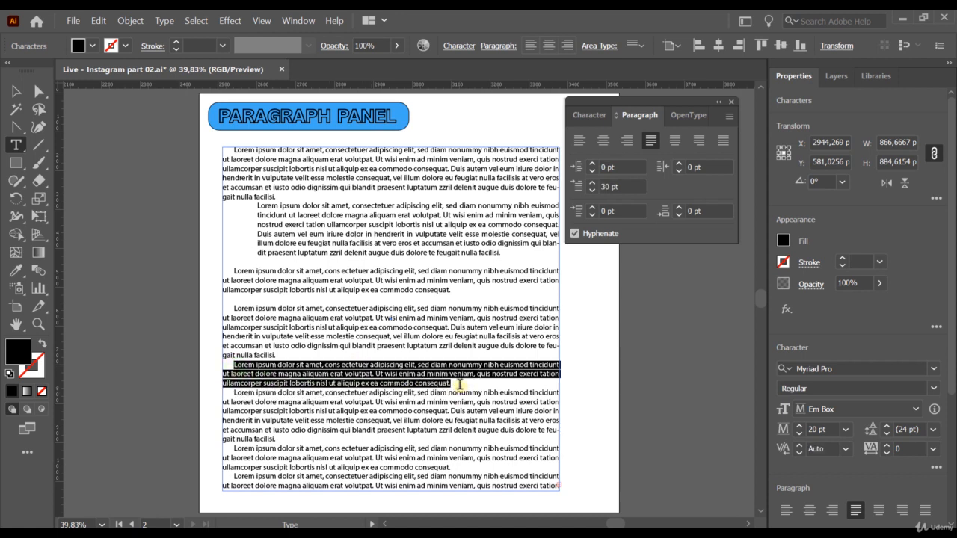
left_click(242, 368)
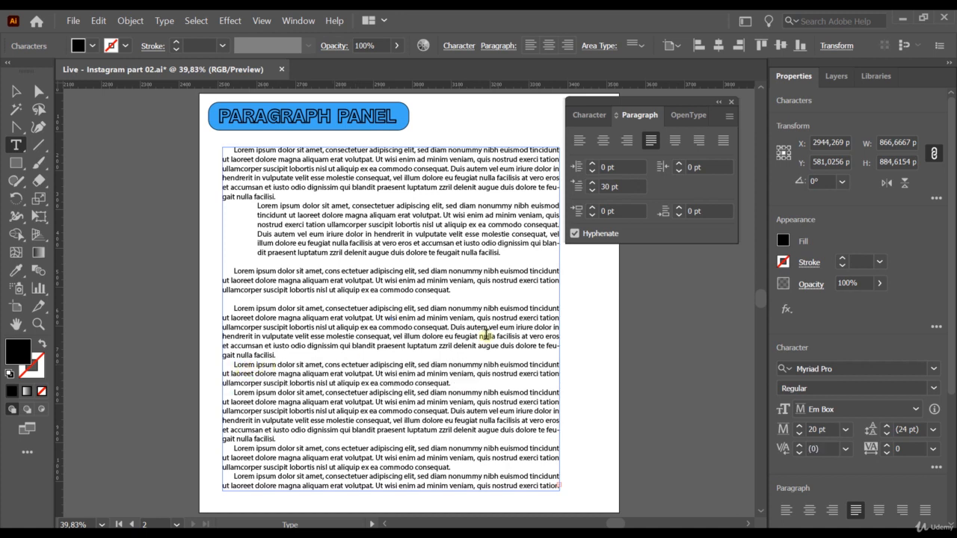
left_click(592, 208)
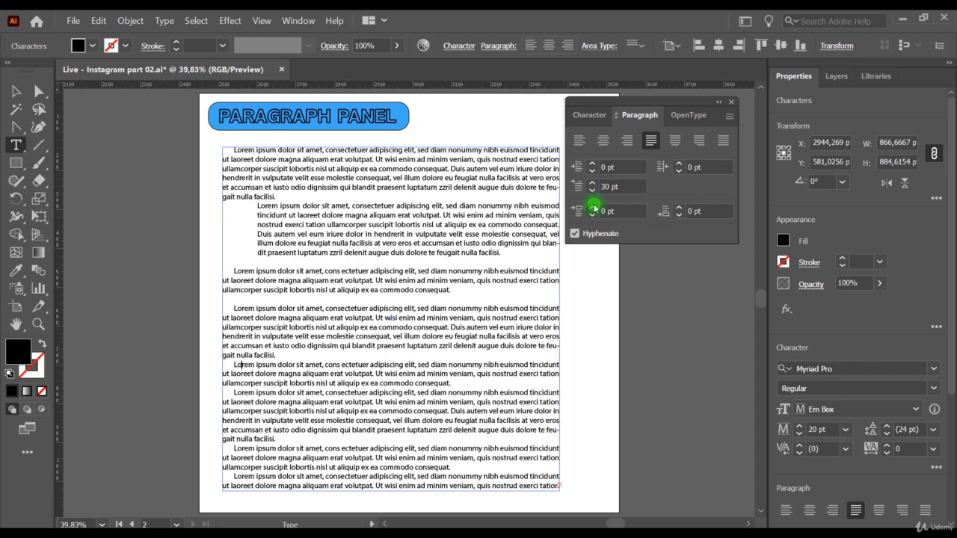
left_click(592, 208)
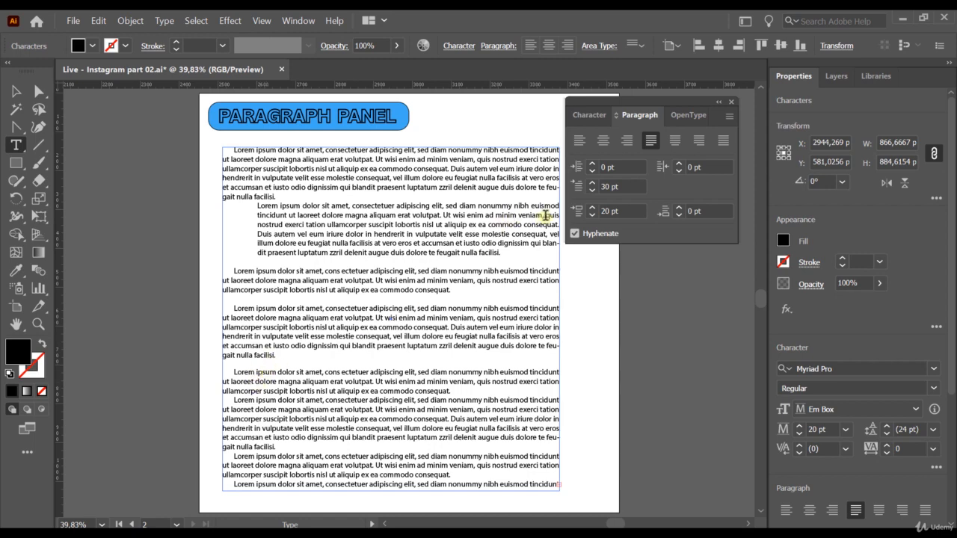
left_click(593, 208)
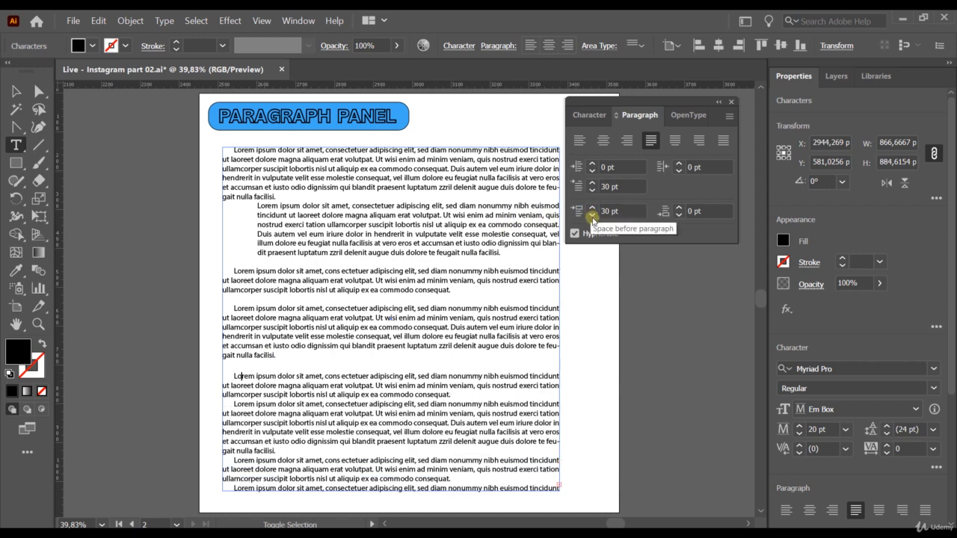
left_click(592, 215)
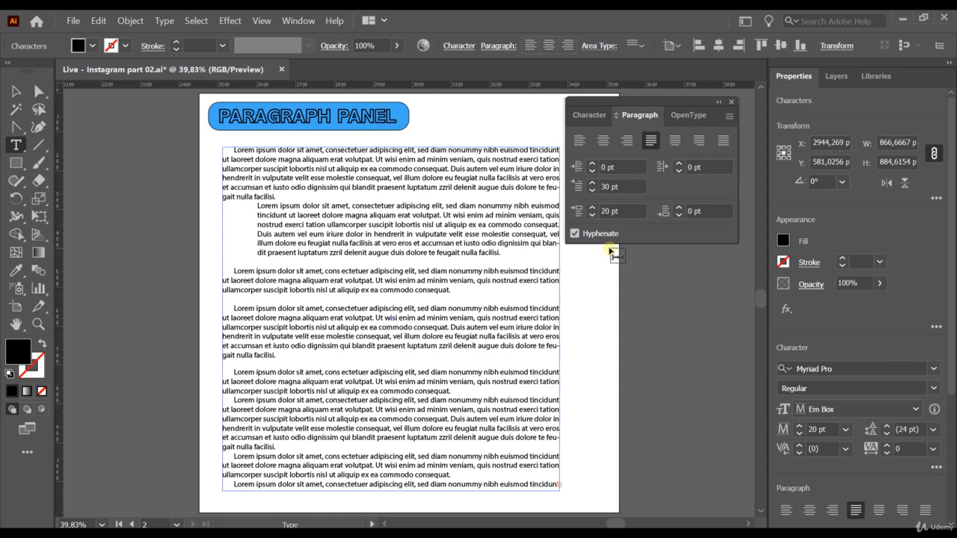
left_click(592, 208)
left_click(592, 208)
left_click(591, 207)
left_click(592, 214, "shift")
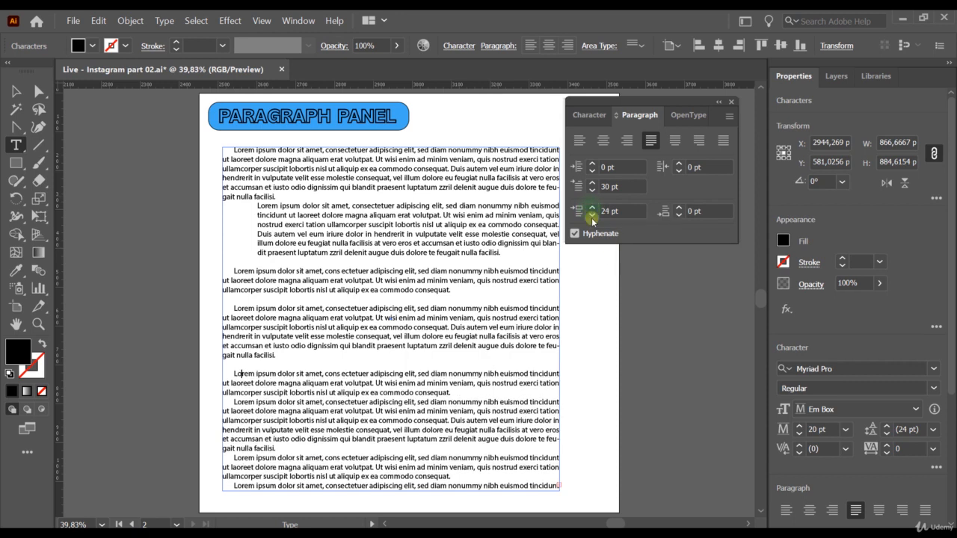
left_click(592, 214, "shift")
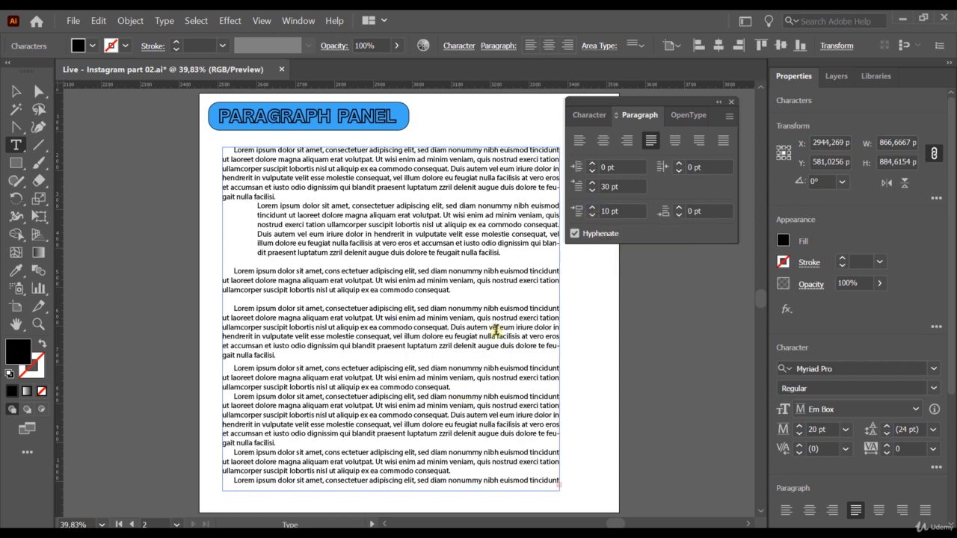
left_click(591, 208, "shift")
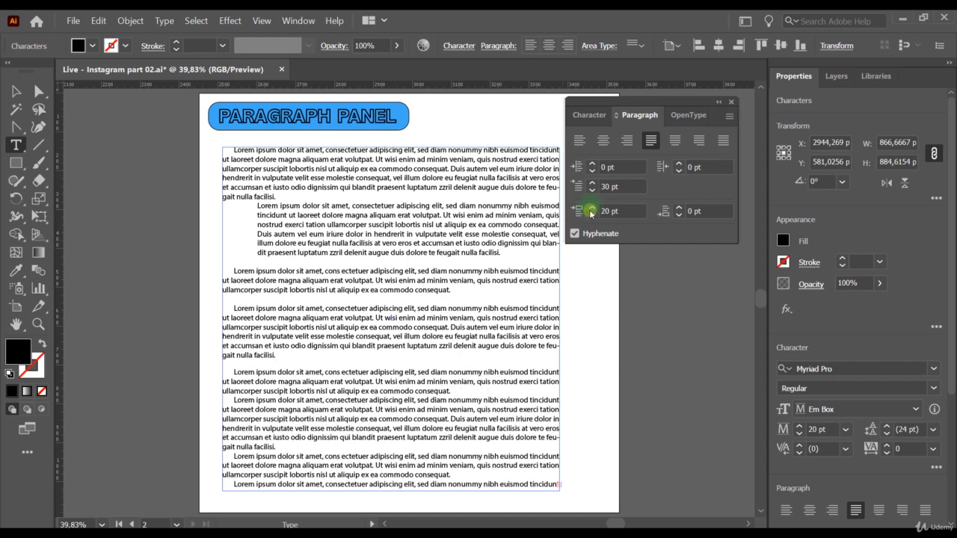
- Set the space after the fifth paragraph to 20 pt and leave text editing
left_click(678, 207, "shift")
left_click(677, 207, "shift")
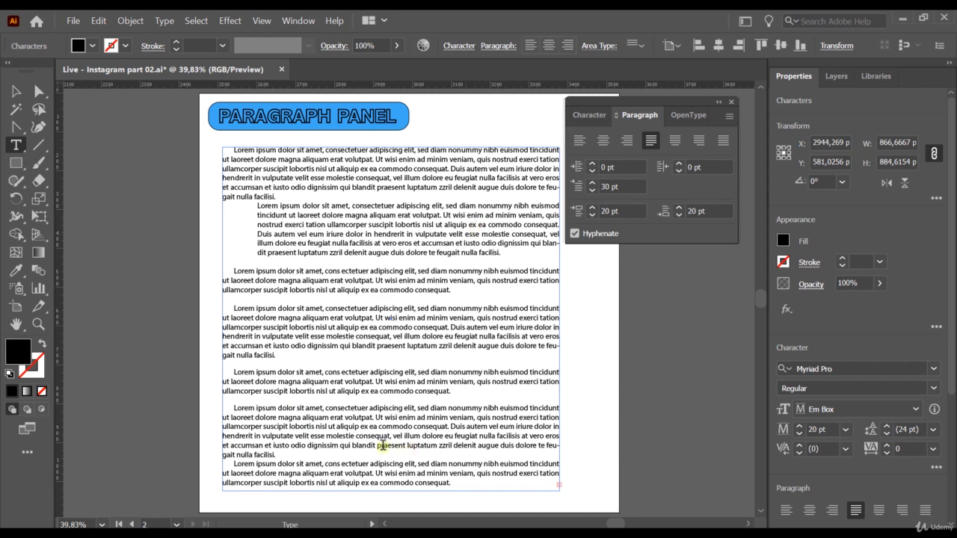
left_click(16, 91)
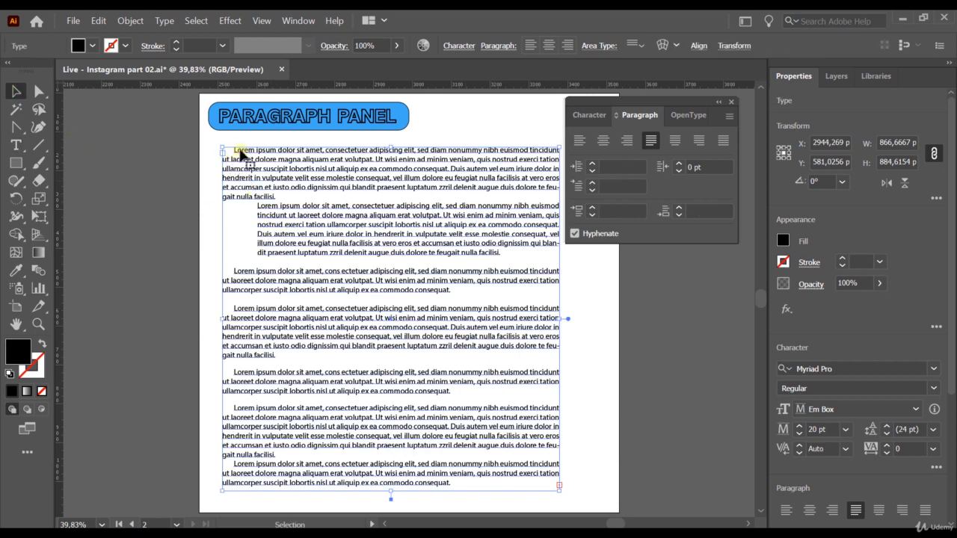
- Set both the space before and the space after paragraphs to 10 pt for the whole text box
left_click(591, 210)
left_click(592, 209)
left_click(594, 215)
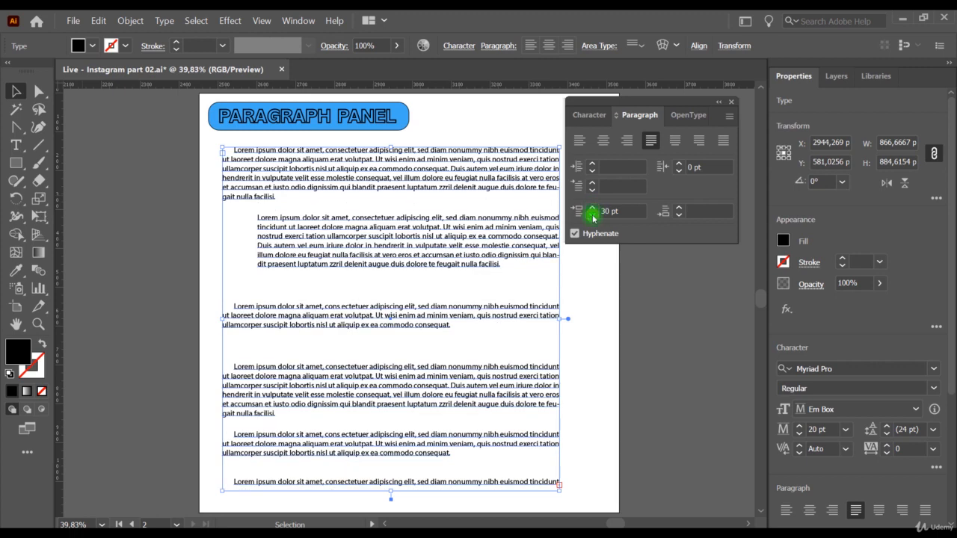
left_click(593, 214)
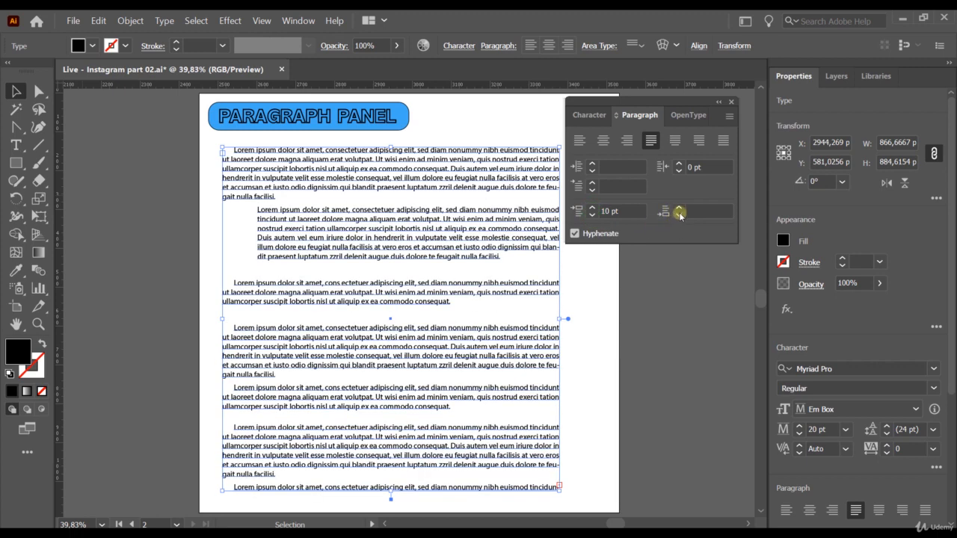
left_click(679, 208)
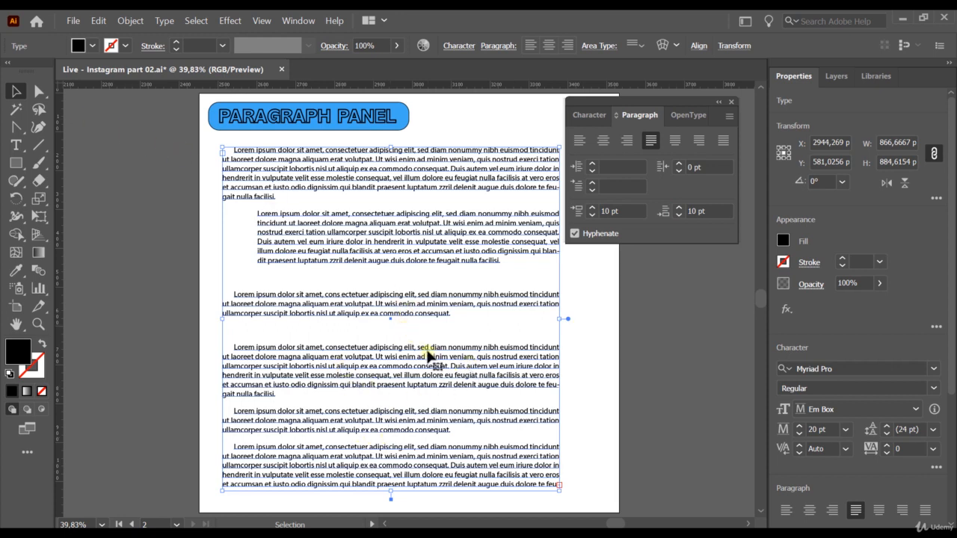
- Delete the blank lines after the second and third paragraphs
double_click(299, 278)
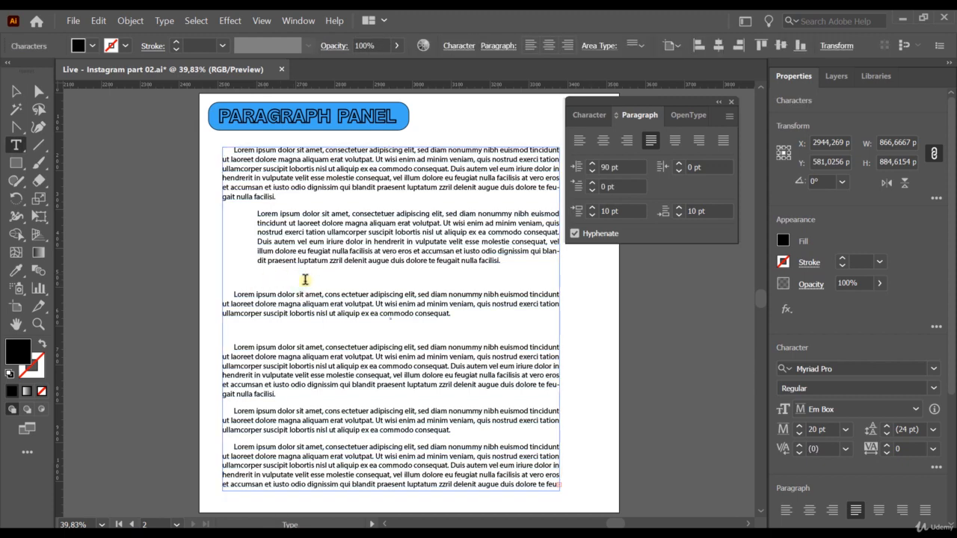
key("BackSpace")
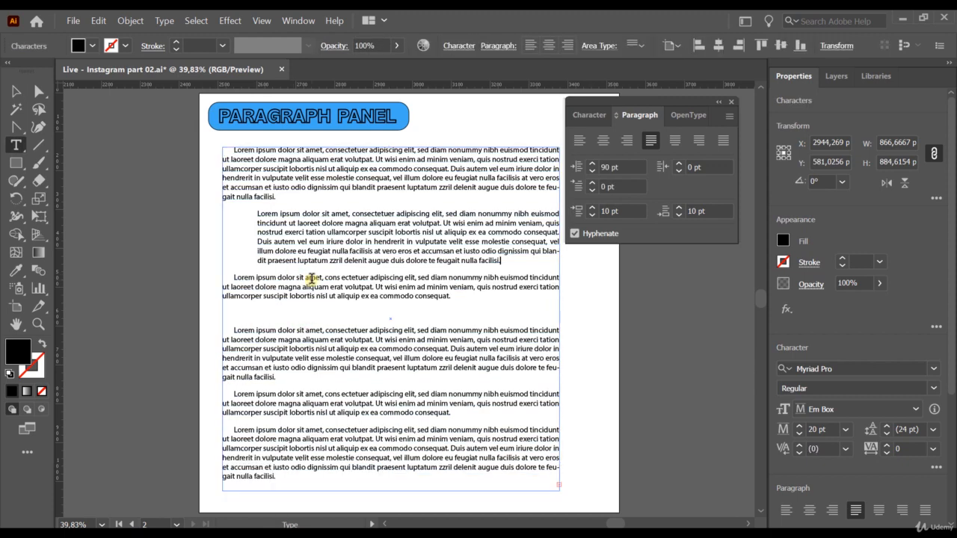
left_click(316, 312)
key("BackSpace")
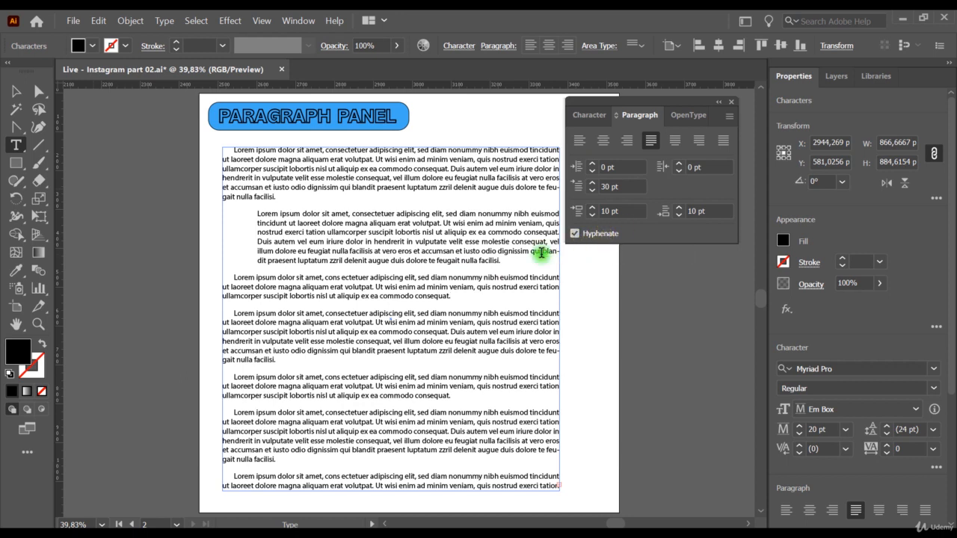
- Highlight the hyphenated word fragment "blan-" at the line end in the second paragraph to examine the word break
left_click_drag(541, 251, 559, 252)
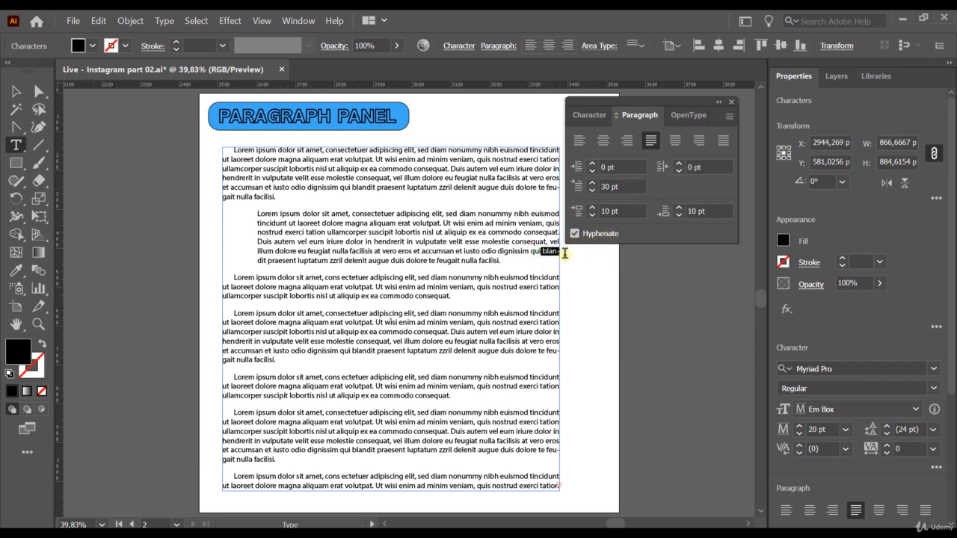
left_click(532, 257)
left_click_drag(542, 251, 561, 251)
left_click(446, 273)
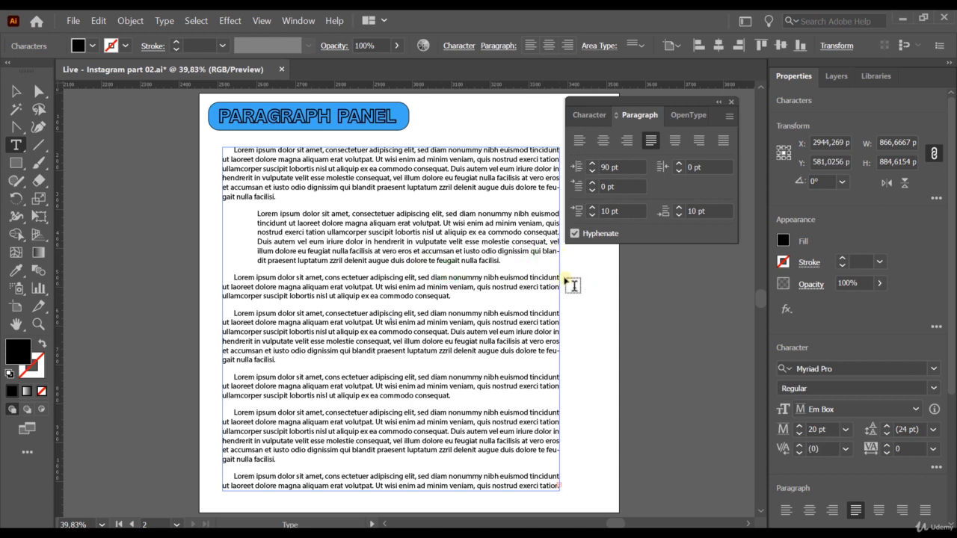
- Turn off hyphenation for the whole text box and narrow the box to about 340 px wide
left_click(15, 91)
left_click(575, 234)
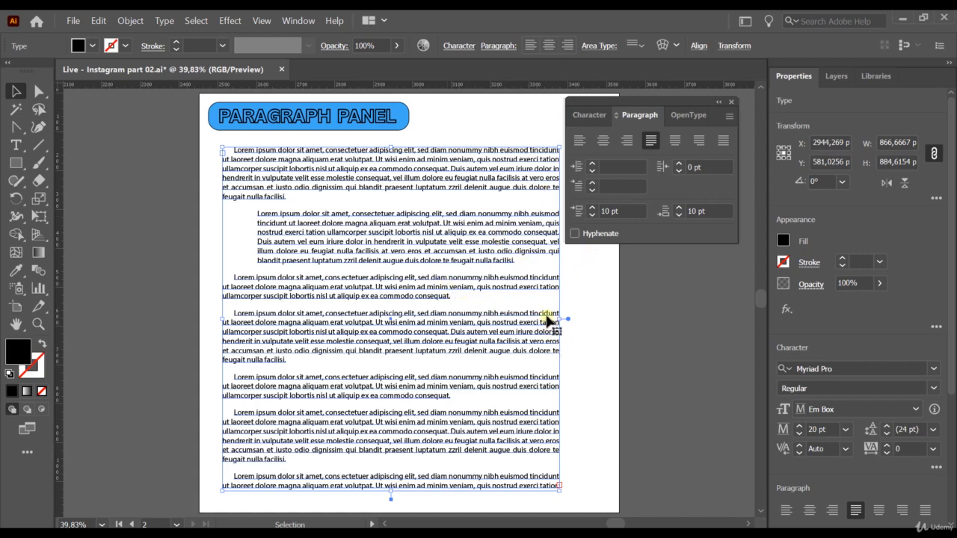
left_click_drag(561, 319, 356, 306)
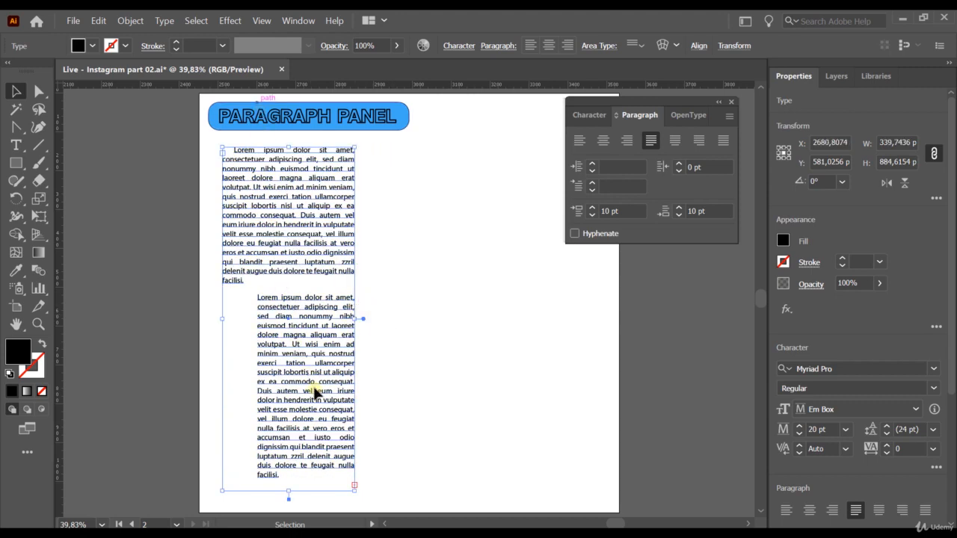
- Turn hyphenation back on for the text box and widen the box to about 860 px
left_click(575, 233)
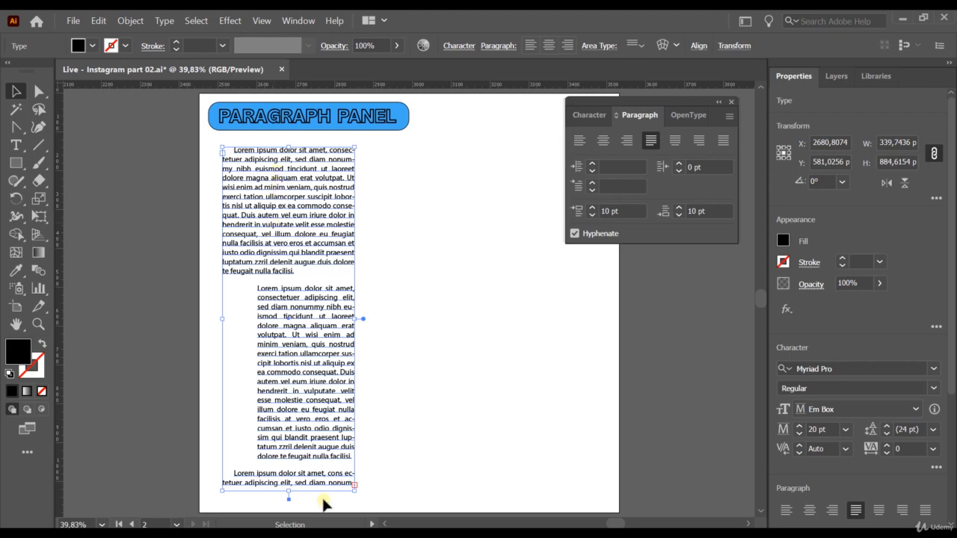
left_click_drag(355, 319, 565, 319)
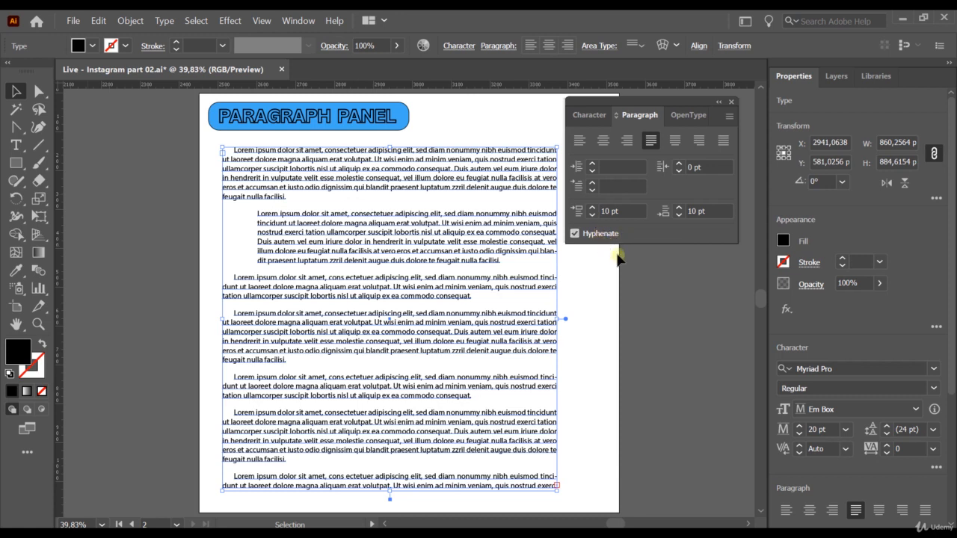
- Examine the hyphenation settings for the text box, including word length, hyphen limit and hyphenation zone, and leave without applying changes
left_click(729, 117)
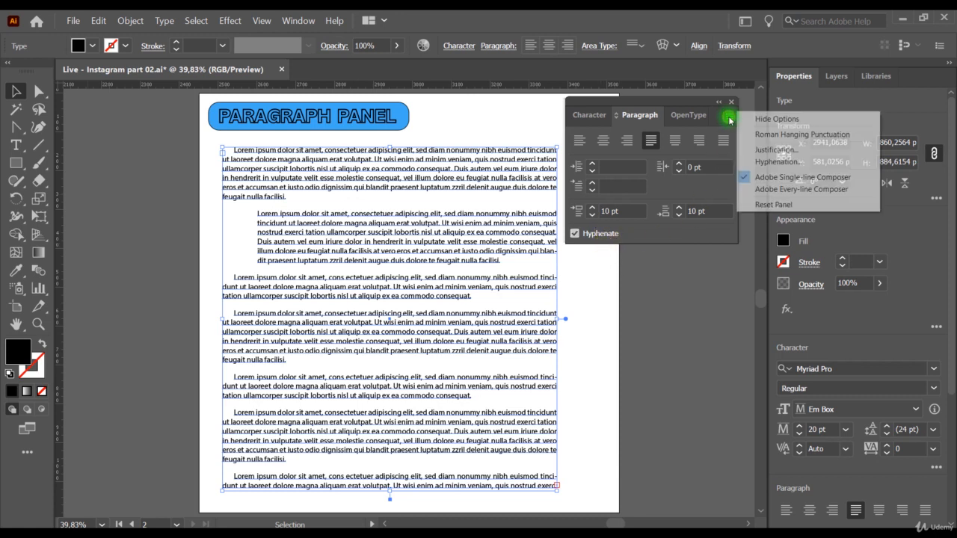
left_click(778, 163)
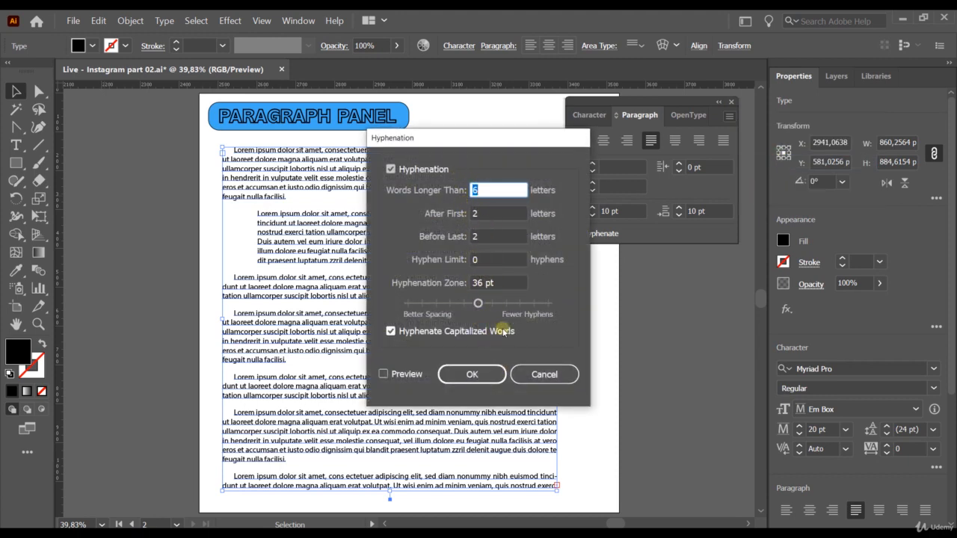
left_click(560, 346)
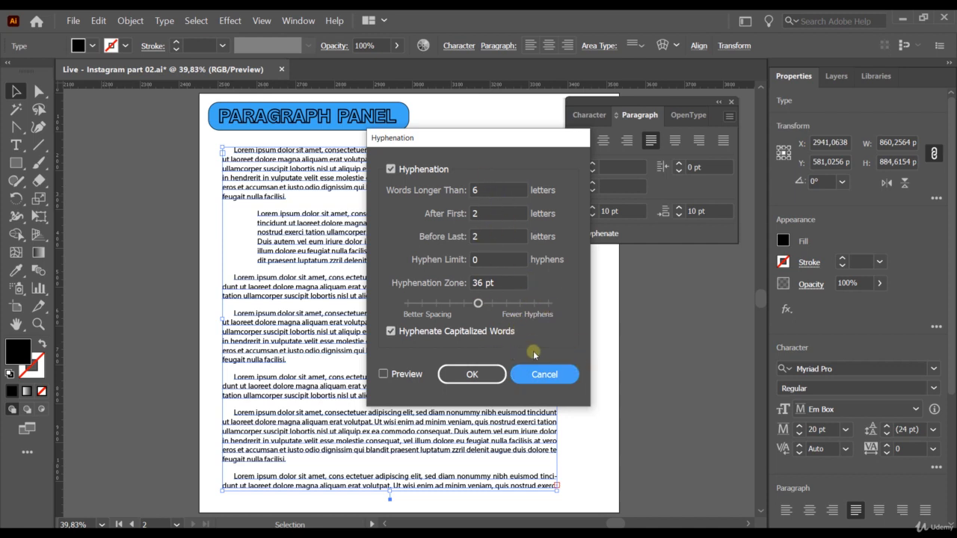
left_click(565, 376)
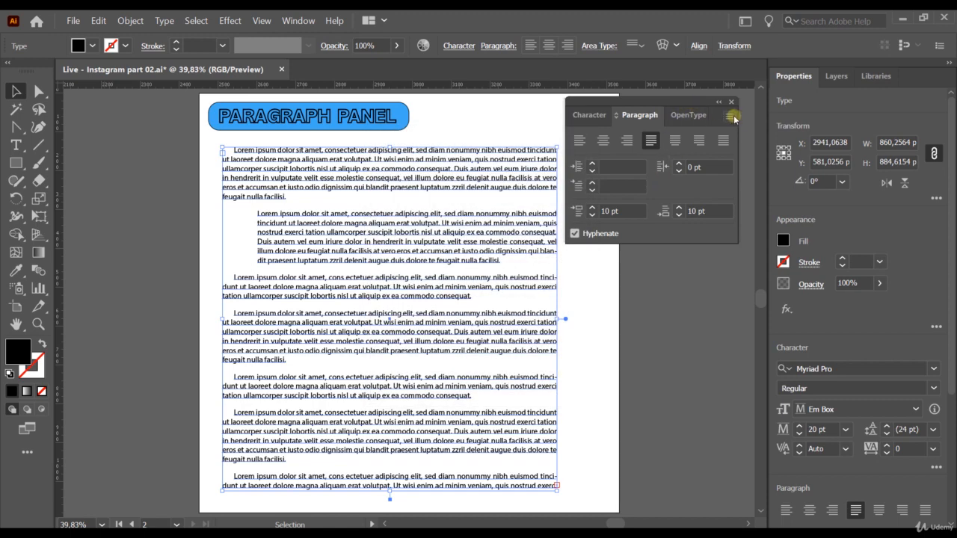
- Examine the justification settings for word spacing, letter spacing, glyph scaling and auto leading, and leave without applying changes
left_click(733, 117)
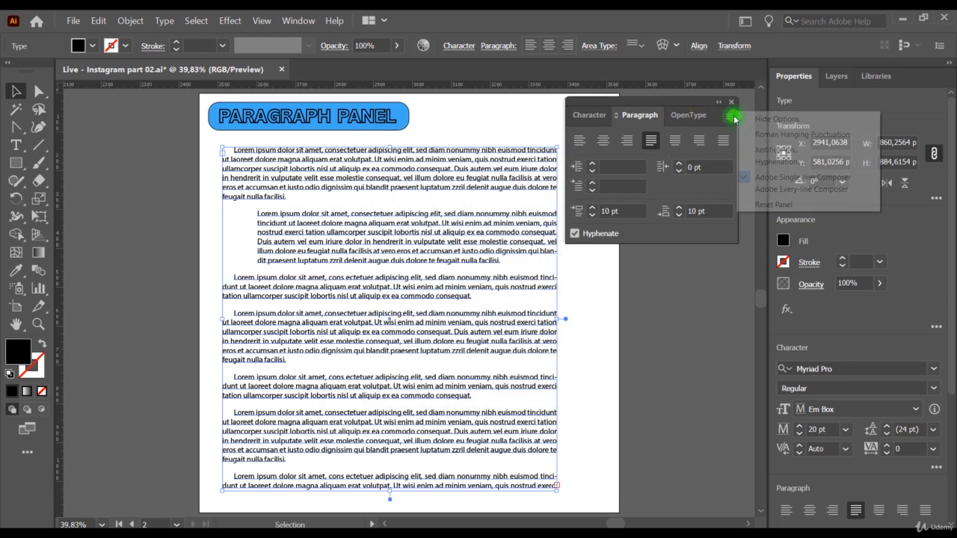
left_click(771, 150)
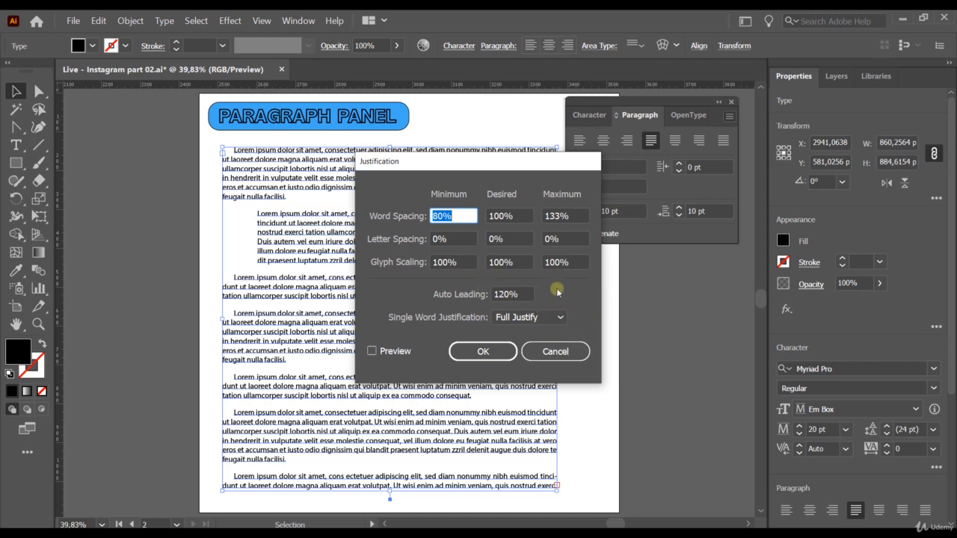
left_click(573, 357)
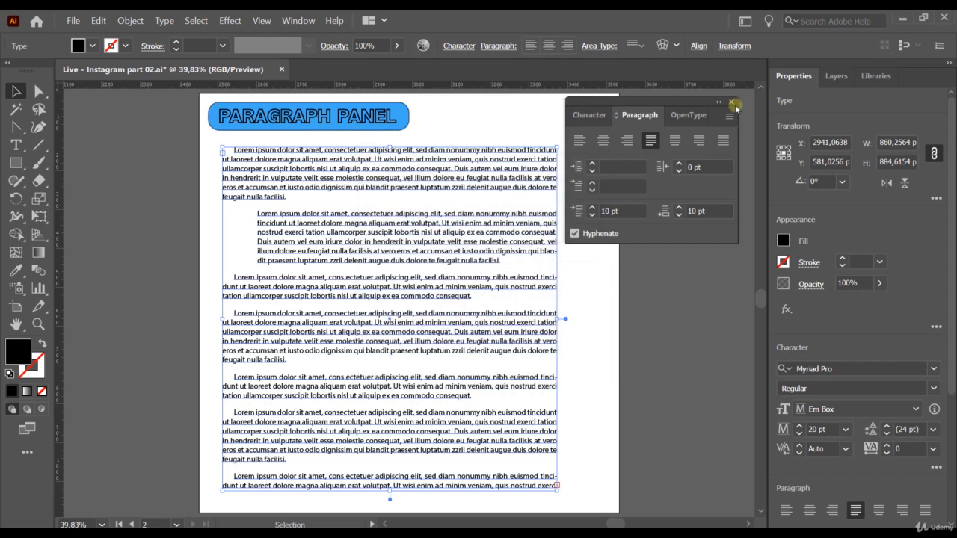
- Review the additional paragraph options, including the single-line and every-line composers, and reselect the placeholder text box
left_click(729, 115)
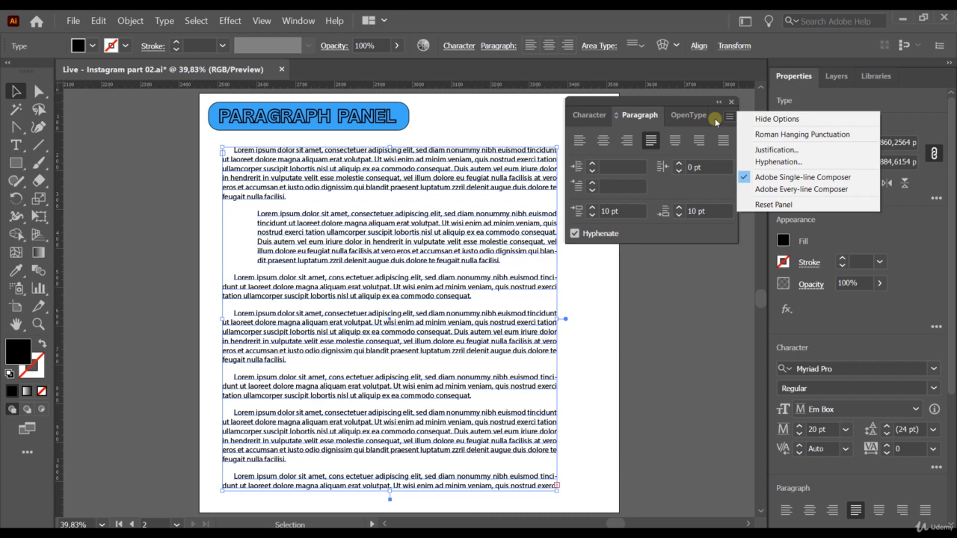
left_click(474, 123)
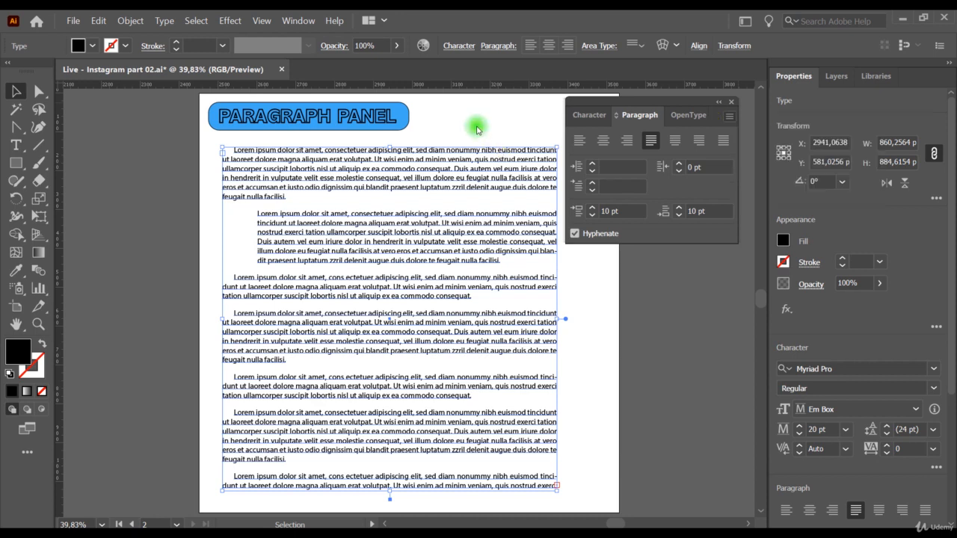
left_click(474, 122)
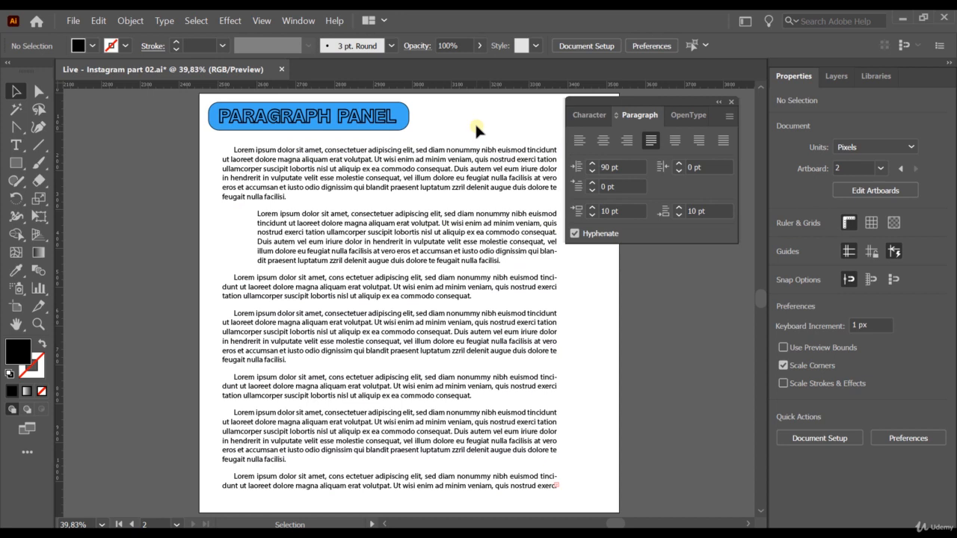
left_click(440, 182)
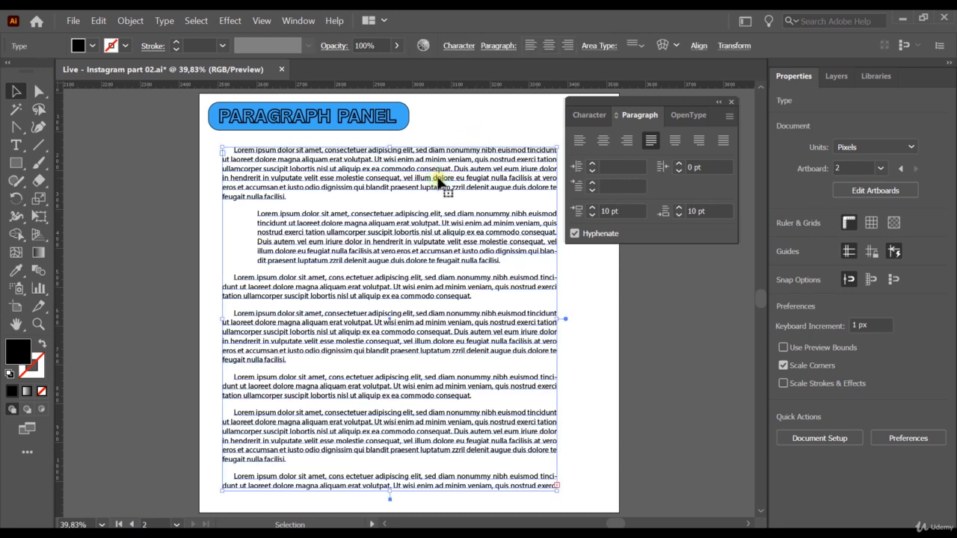